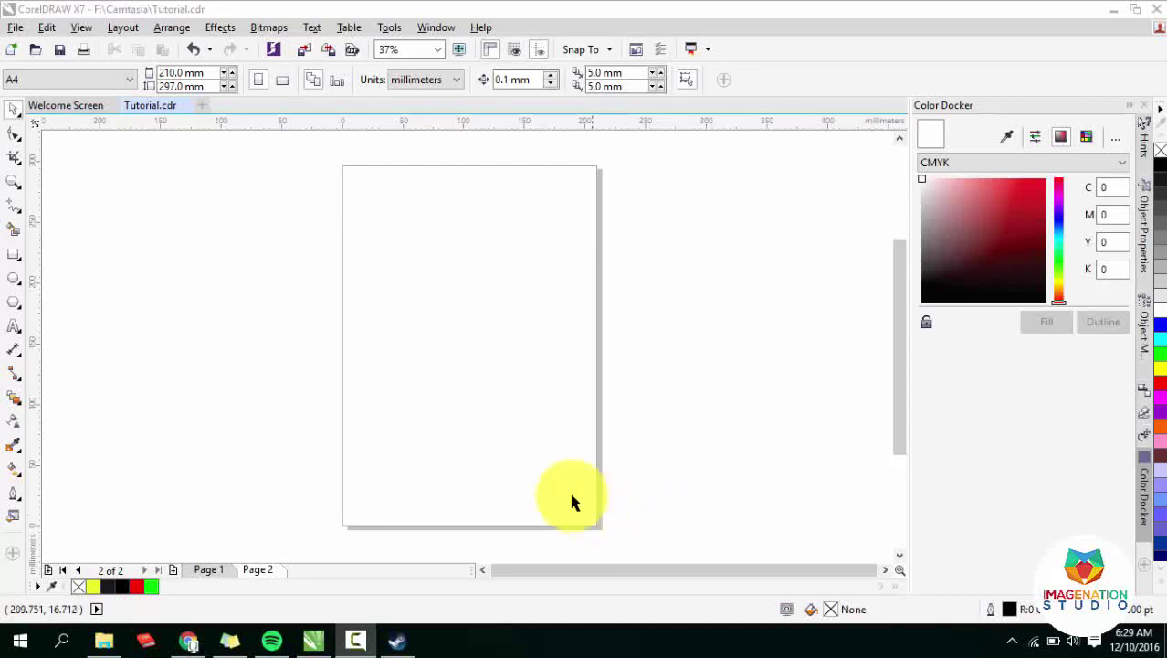
Draw a circle about 66.25 mm across near the top of Page 2 and fill it red.
click(18, 281)
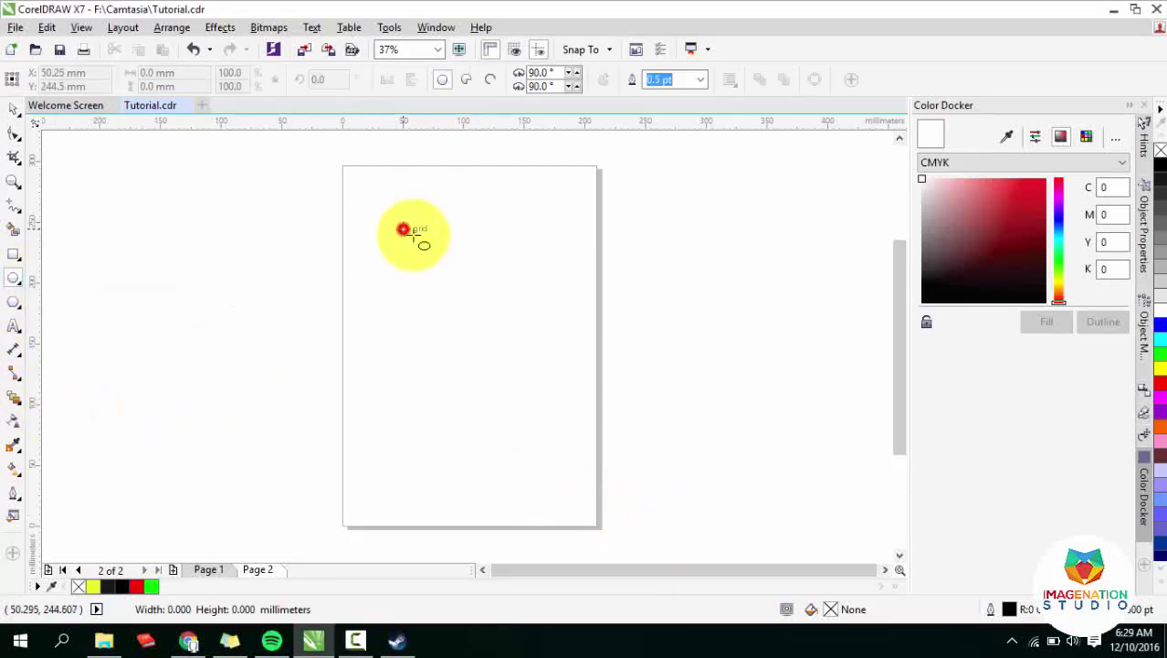
drag(403, 229, 474, 298)
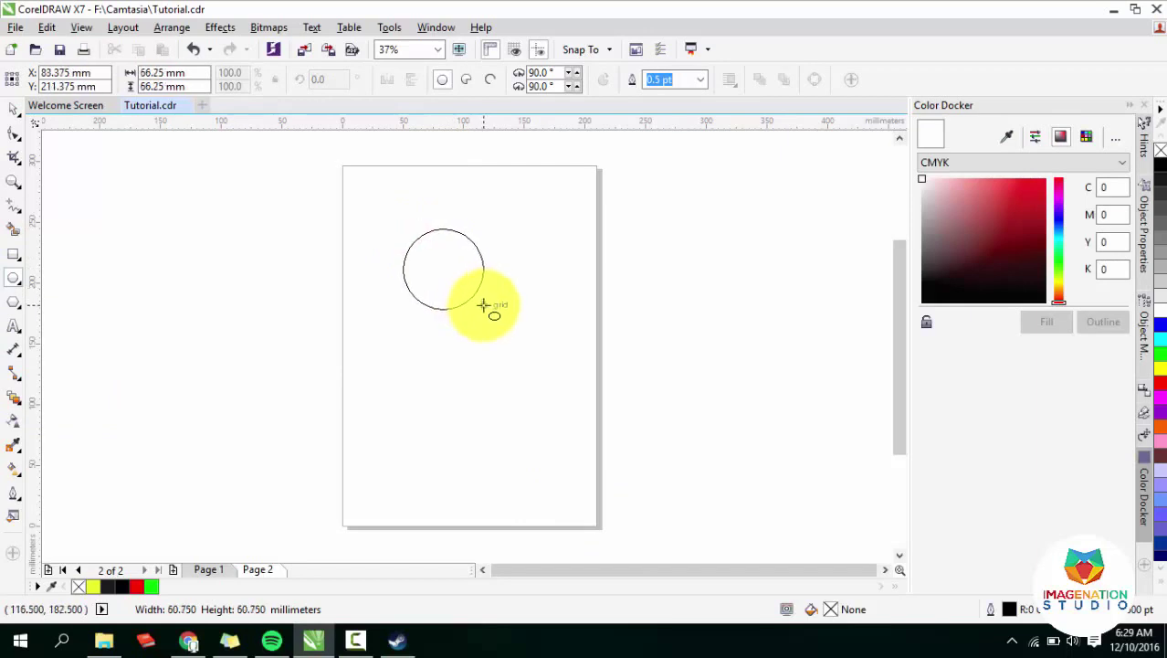
scroll(444, 271, up, 2)
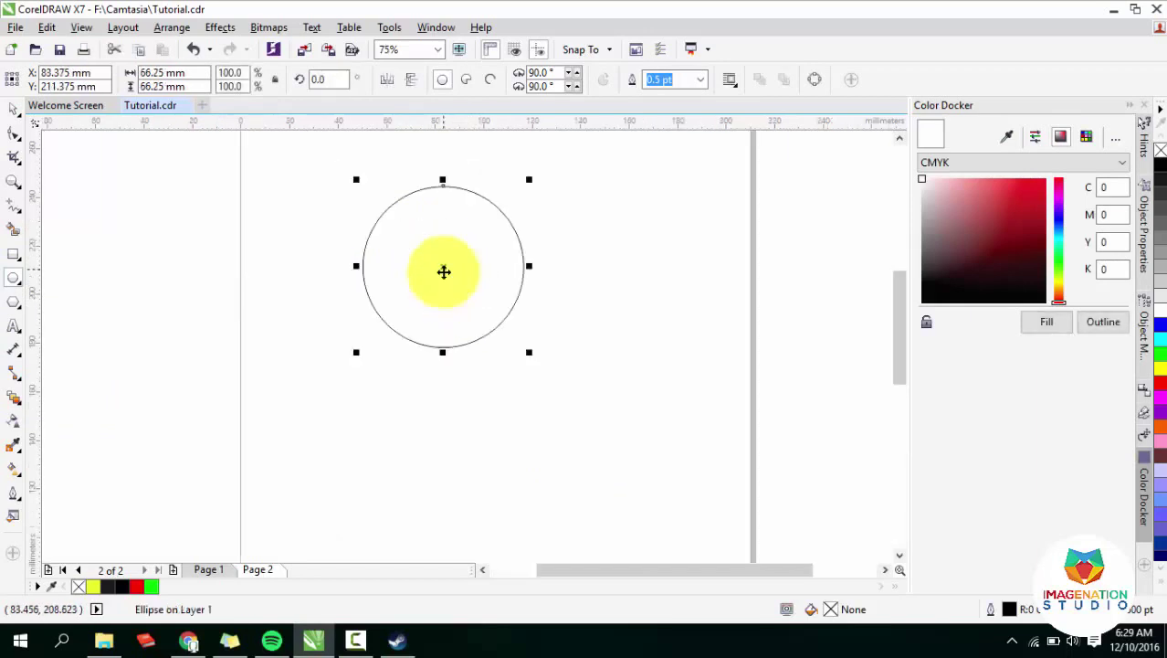
click(136, 586)
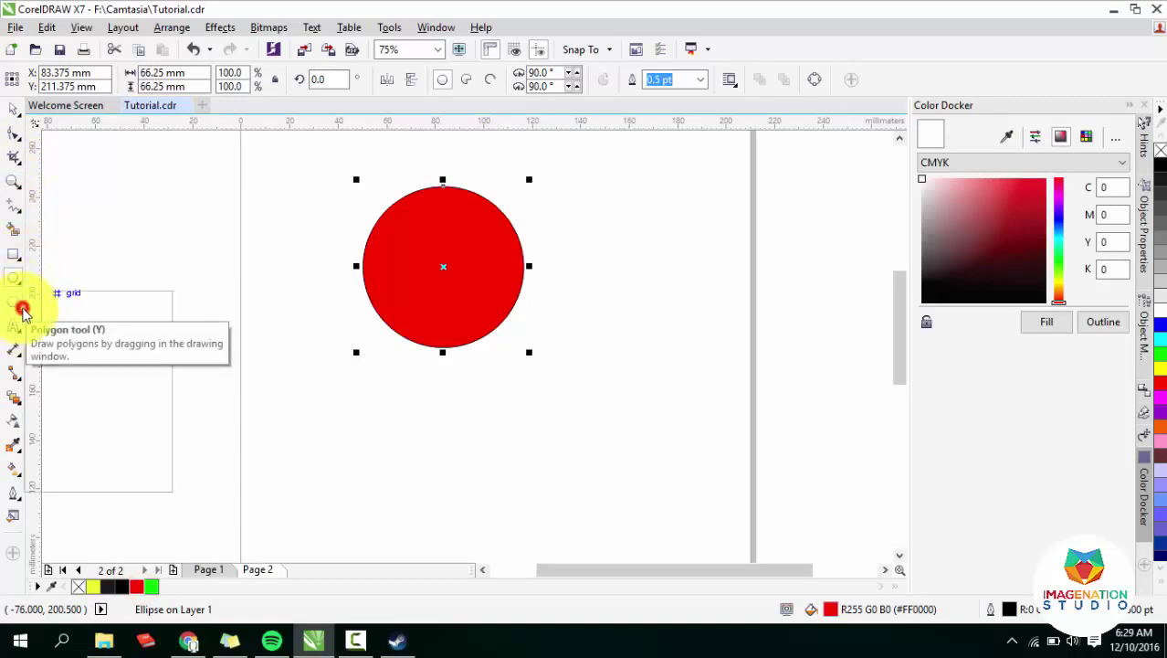
Draw a 9-point star and centre it over the red circle.
click(22, 313)
click(65, 318)
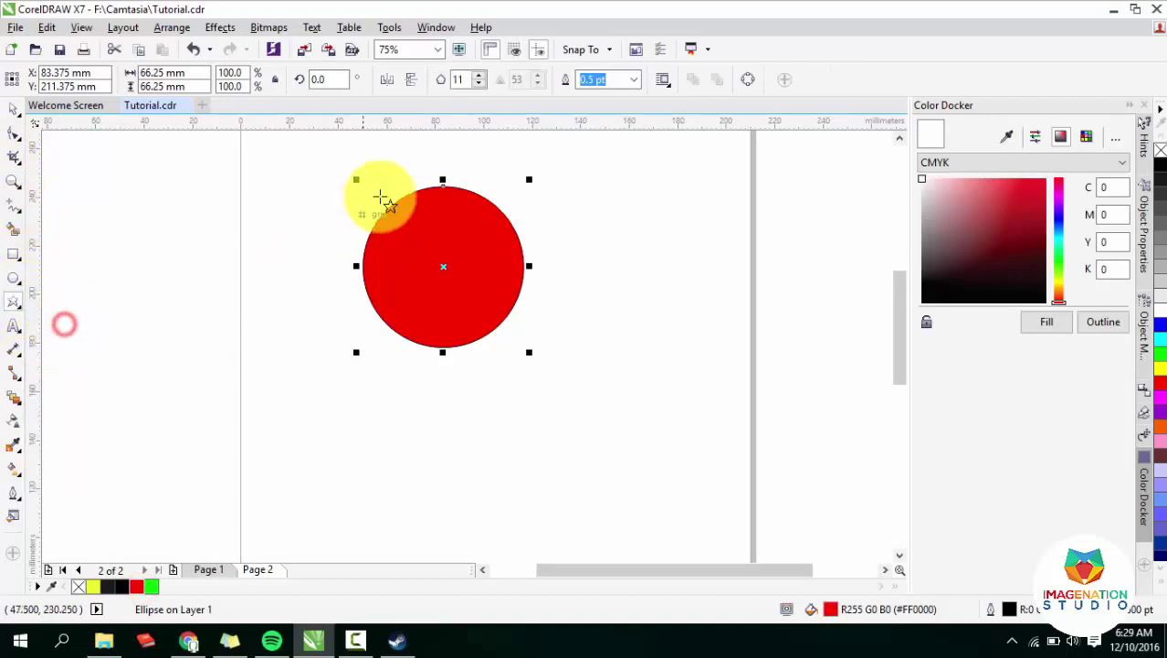
click(479, 84)
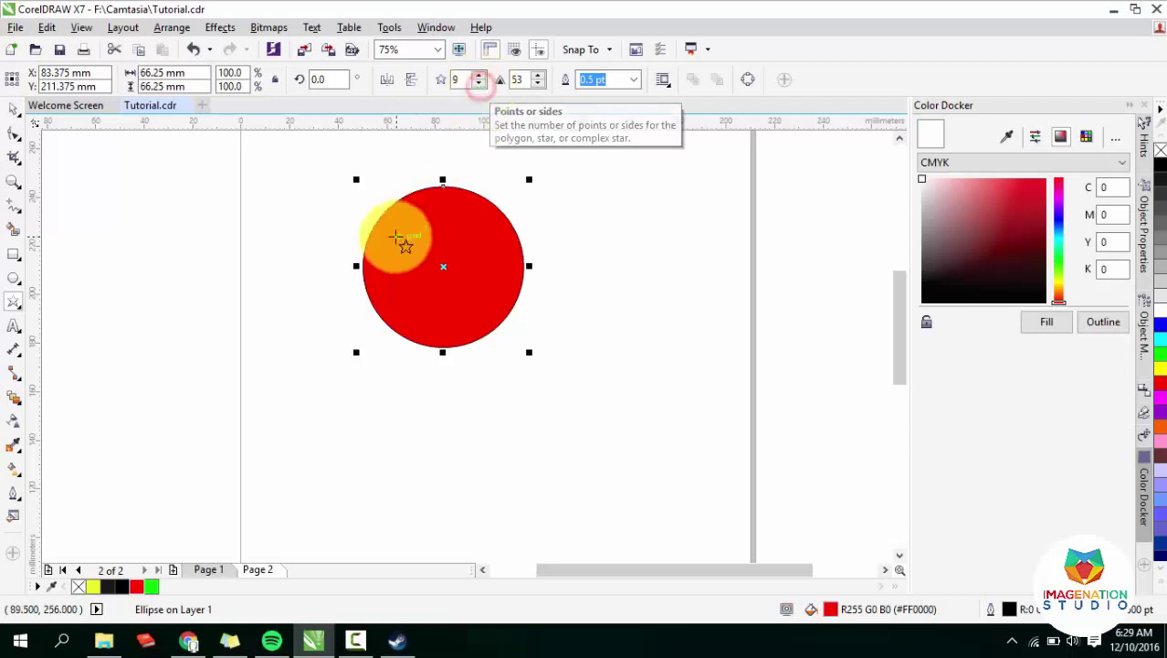
drag(363, 211, 526, 369)
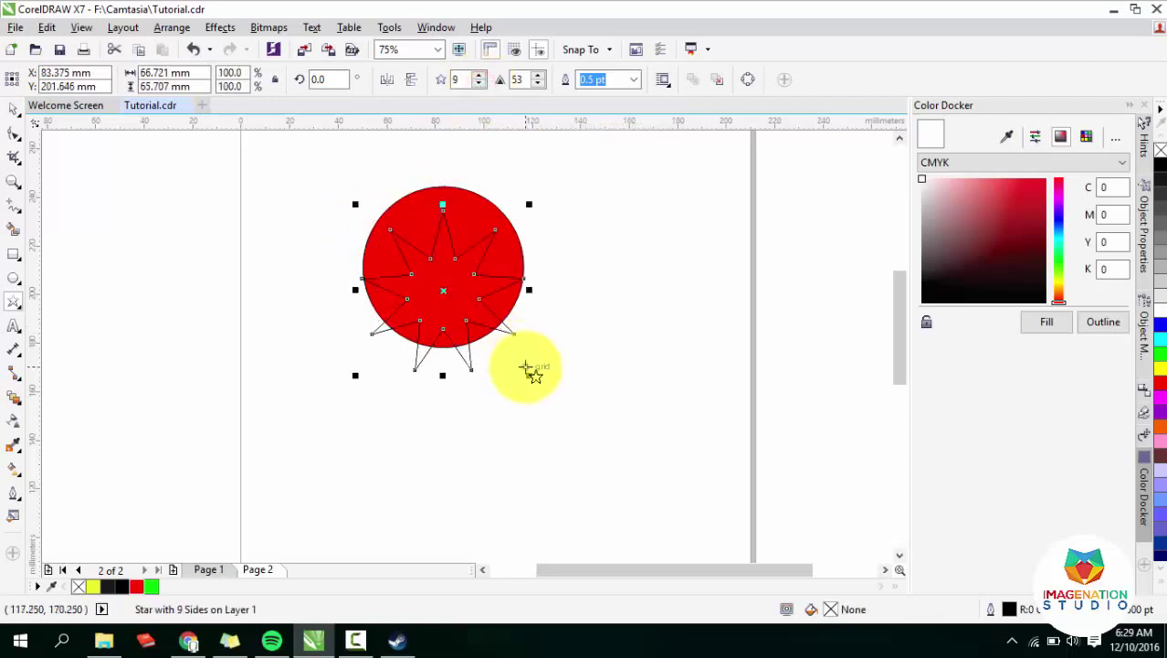
click(14, 108)
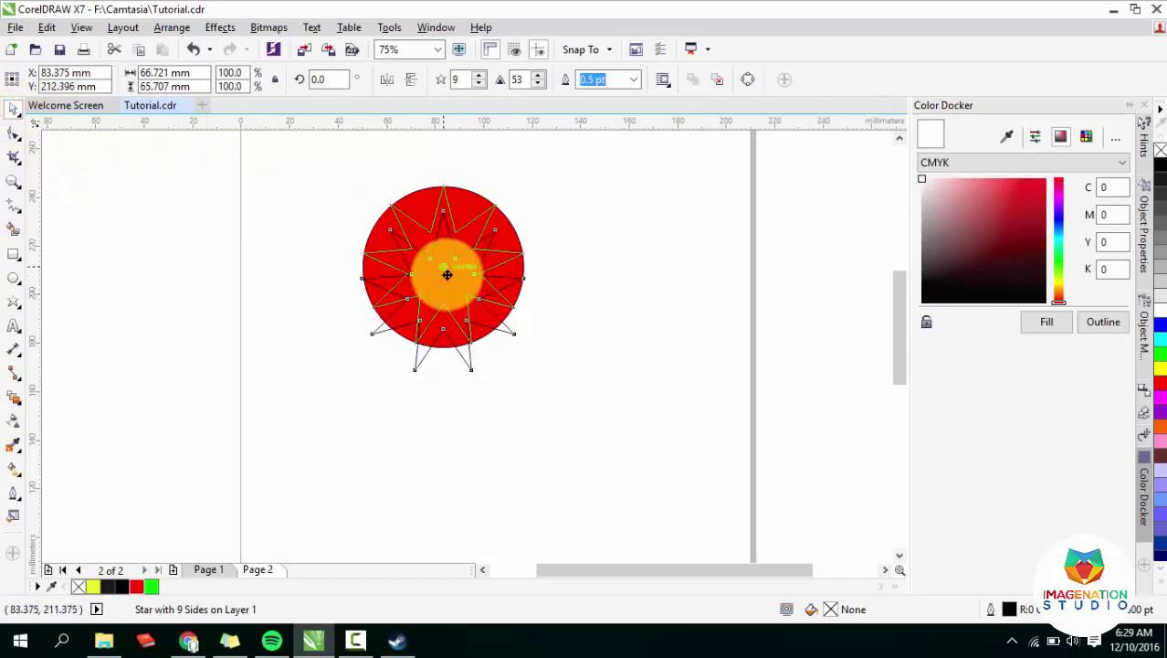
drag(445, 296, 446, 274)
Give the star a uniform olive yellow-green fill (#A7B50E).
key(F11)
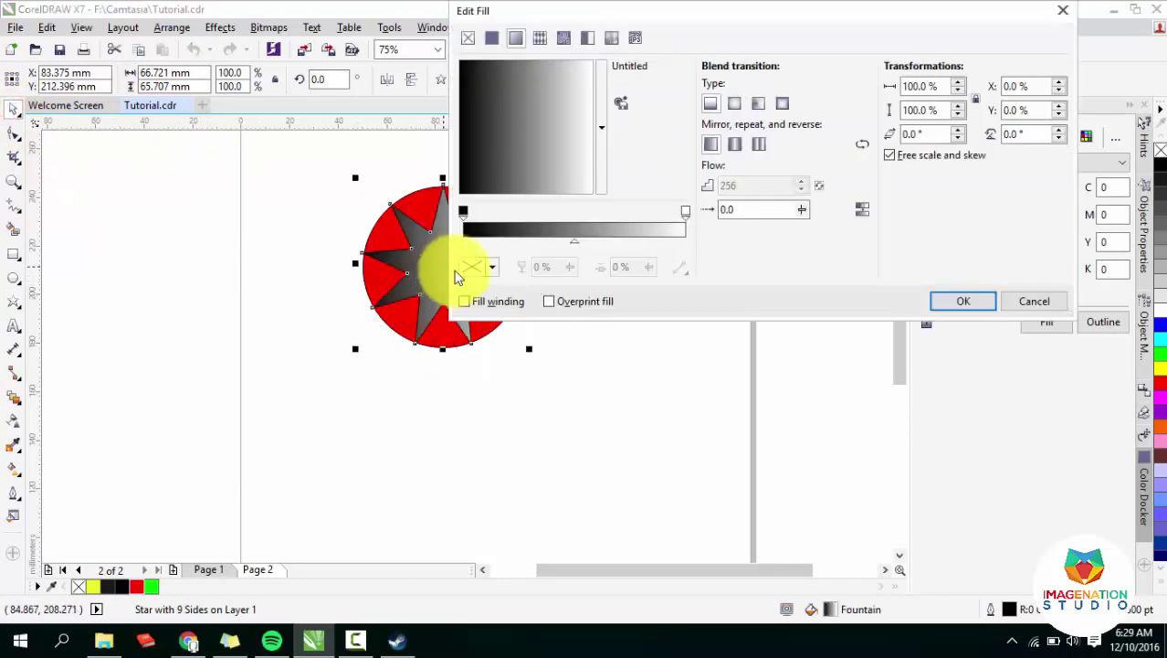
click(492, 37)
click(621, 131)
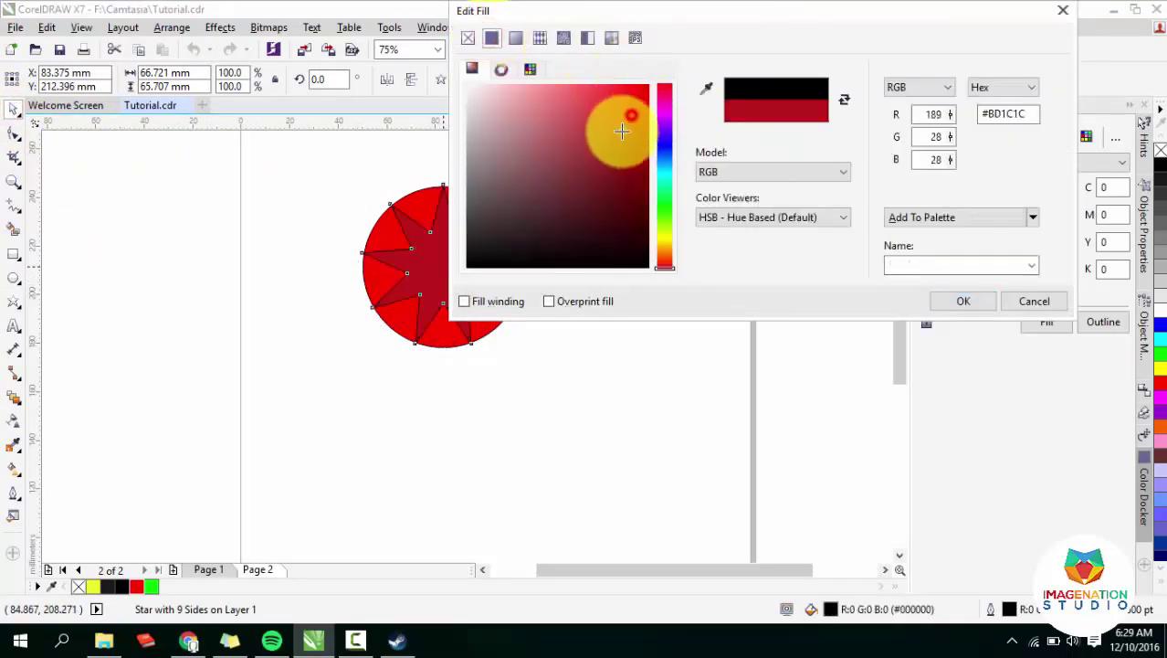
drag(624, 168, 634, 137)
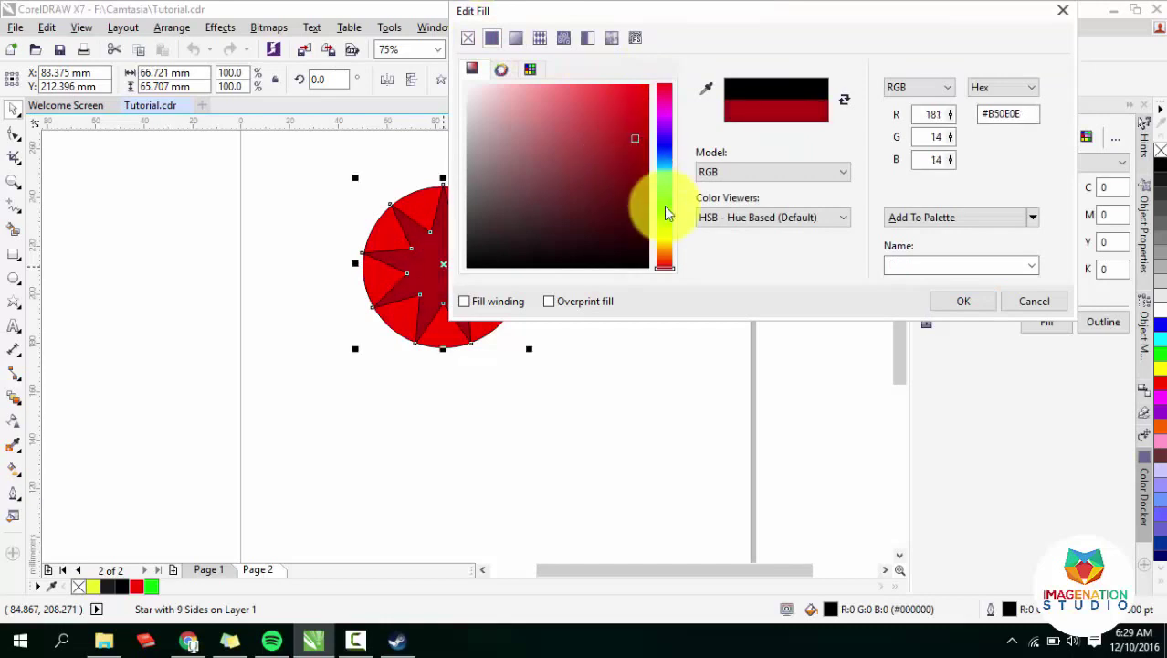
click(670, 240)
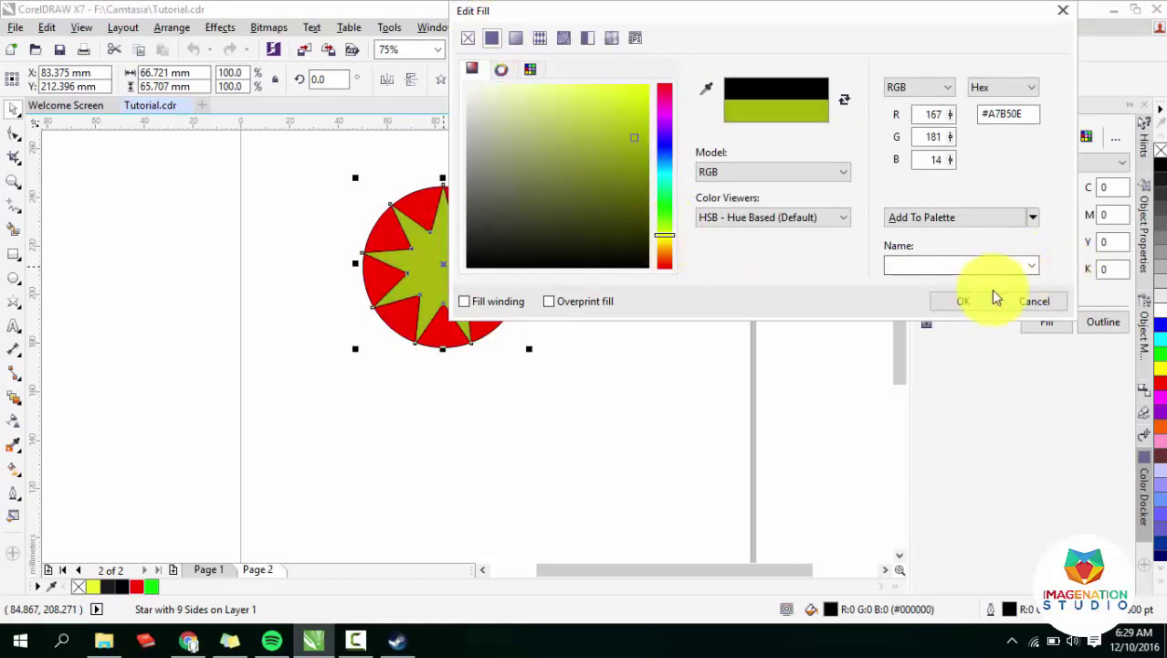
click(961, 300)
Fill the circle behind the star black, then deselect everything.
click(618, 242)
click(494, 235)
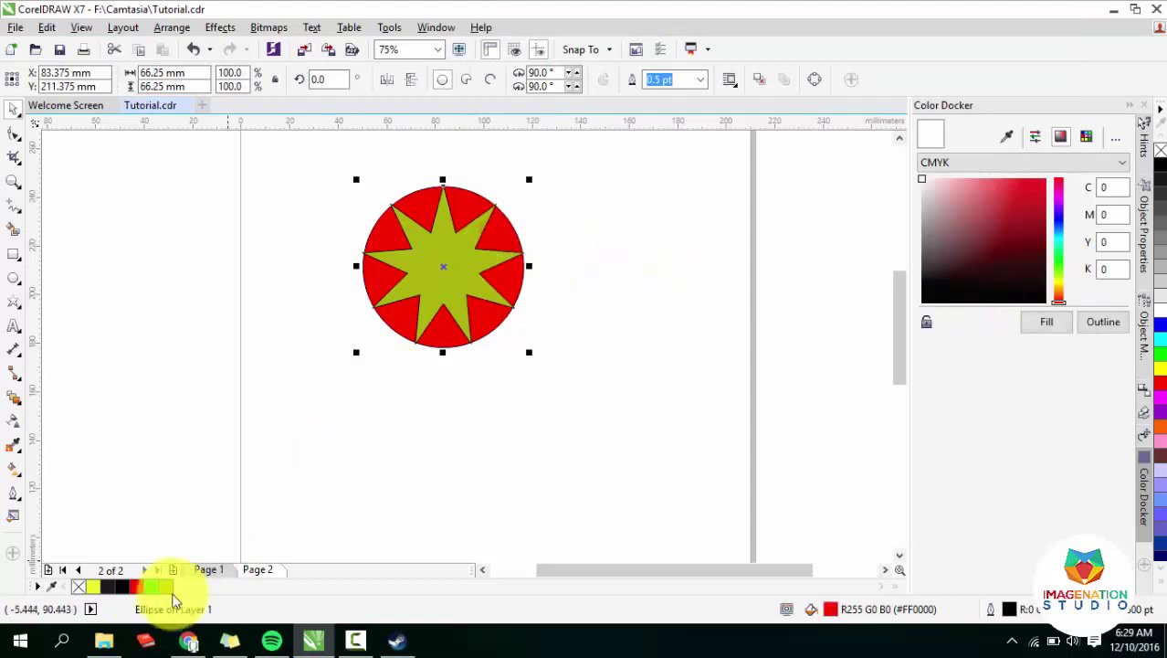
click(116, 593)
click(539, 388)
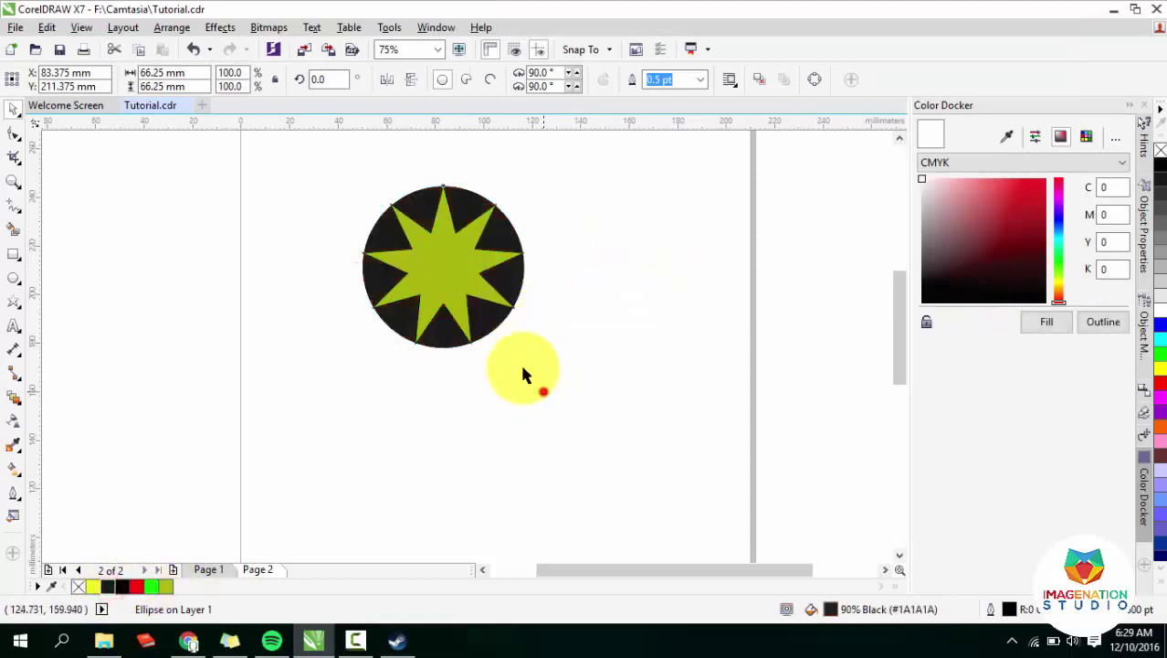
click(455, 247)
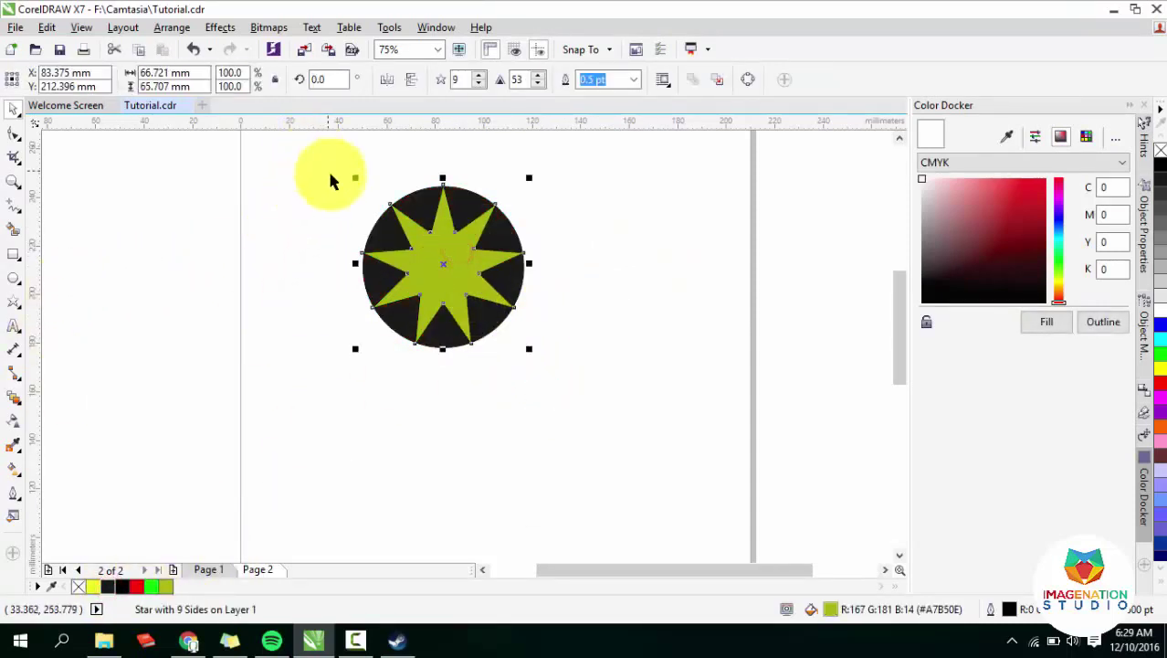
click(302, 156)
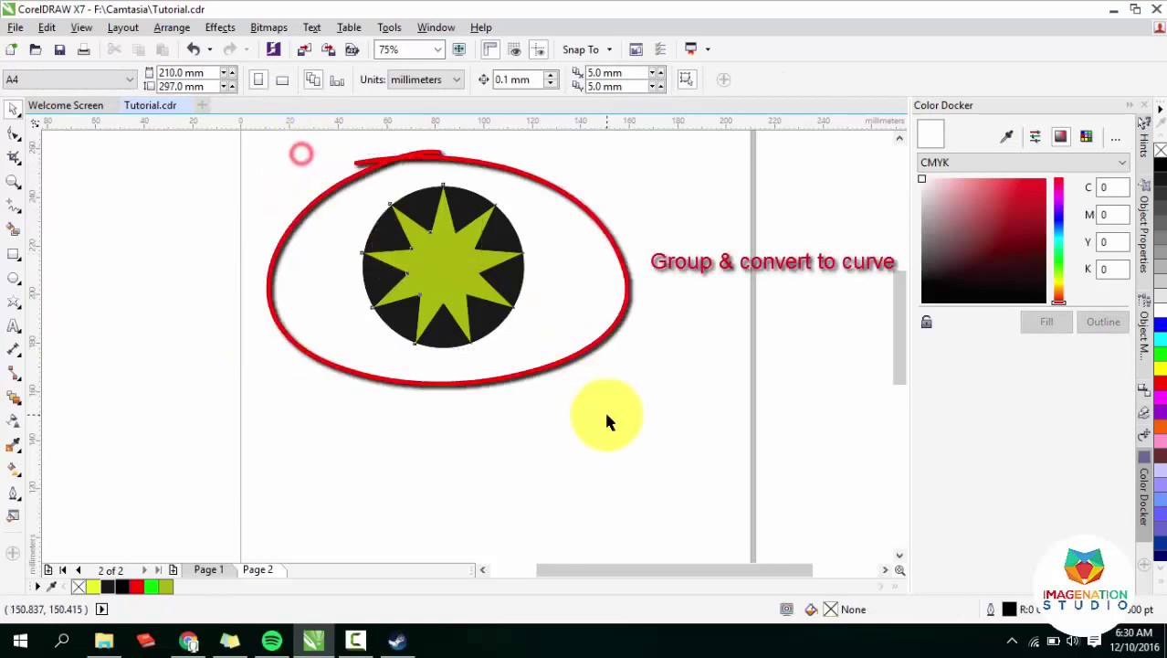
Select both shapes and blend the star into the circle with 20 steps.
key(ctrl+a)
right_click(448, 242)
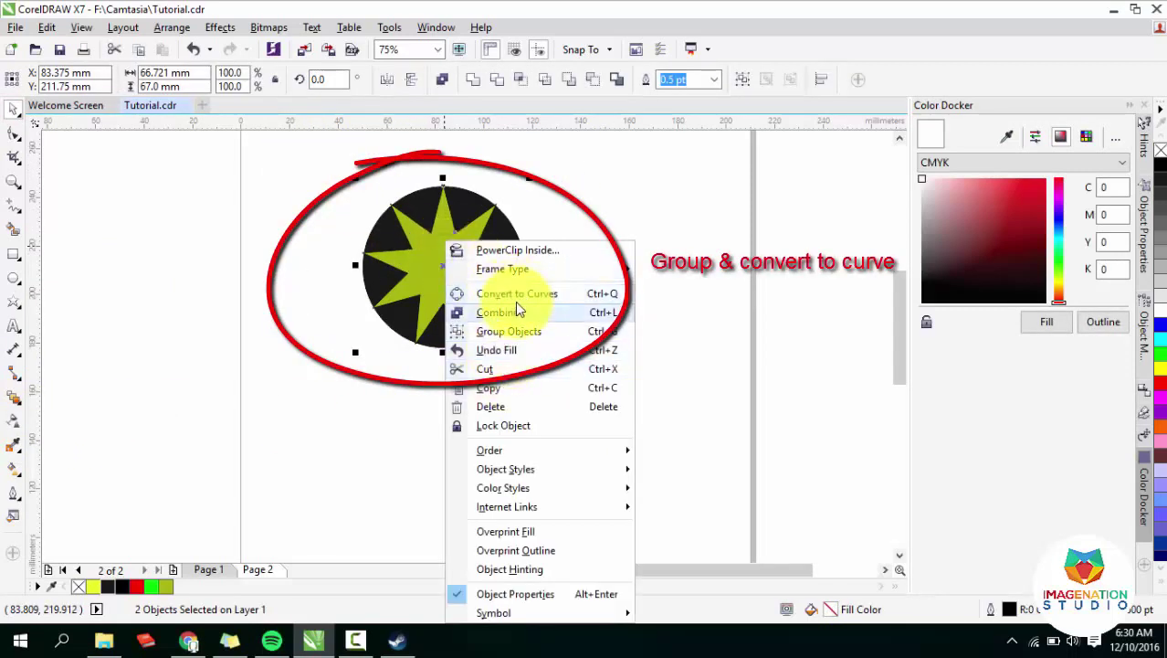
key(Escape)
click(13, 402)
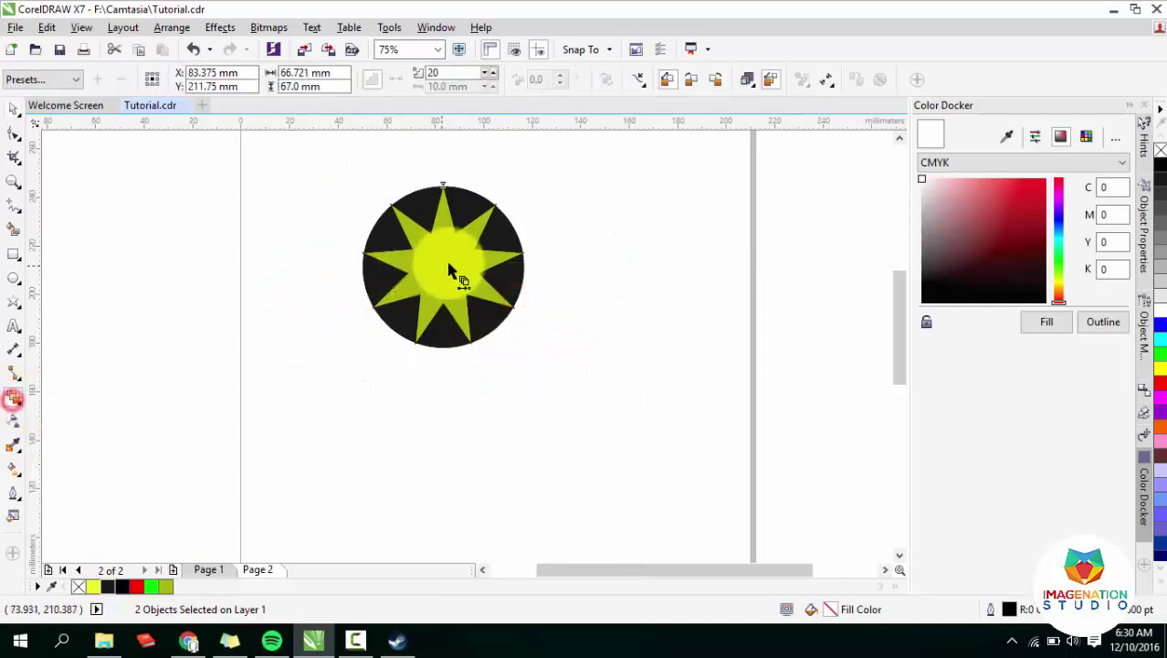
mouse_move(441, 262)
mouse_down()
mouse_move(466, 297)
mouse_move(462, 318)
mouse_up()
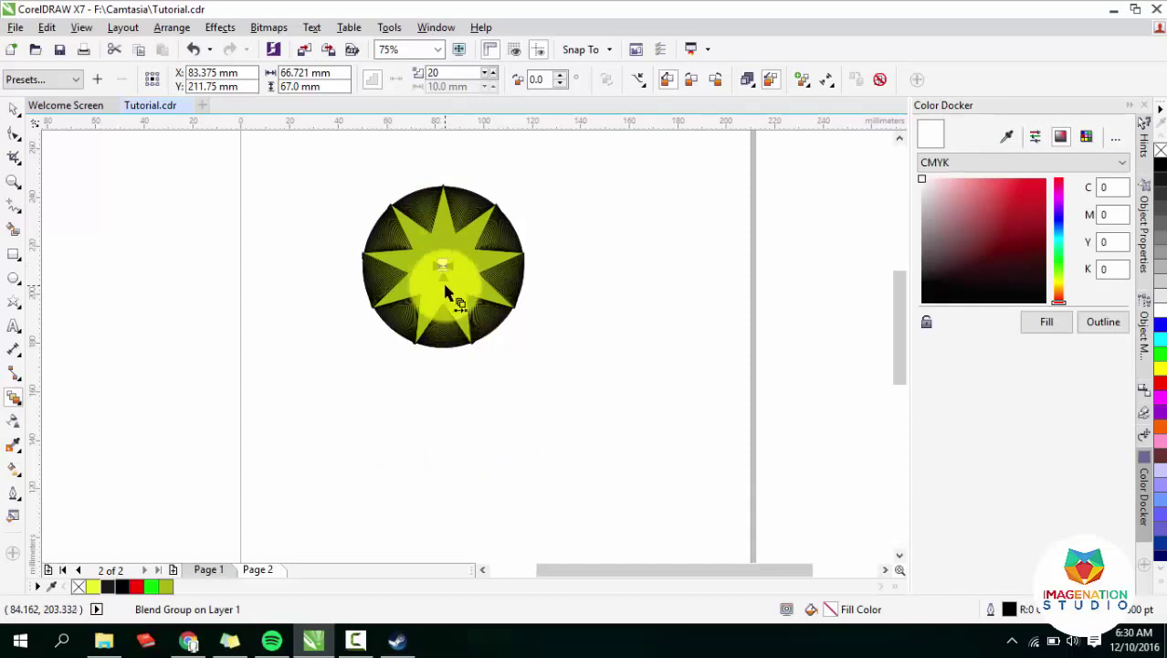
scroll(456, 295, up, 2)
Test moving the blend's end star, then undo to keep the blend symmetric.
click(14, 108)
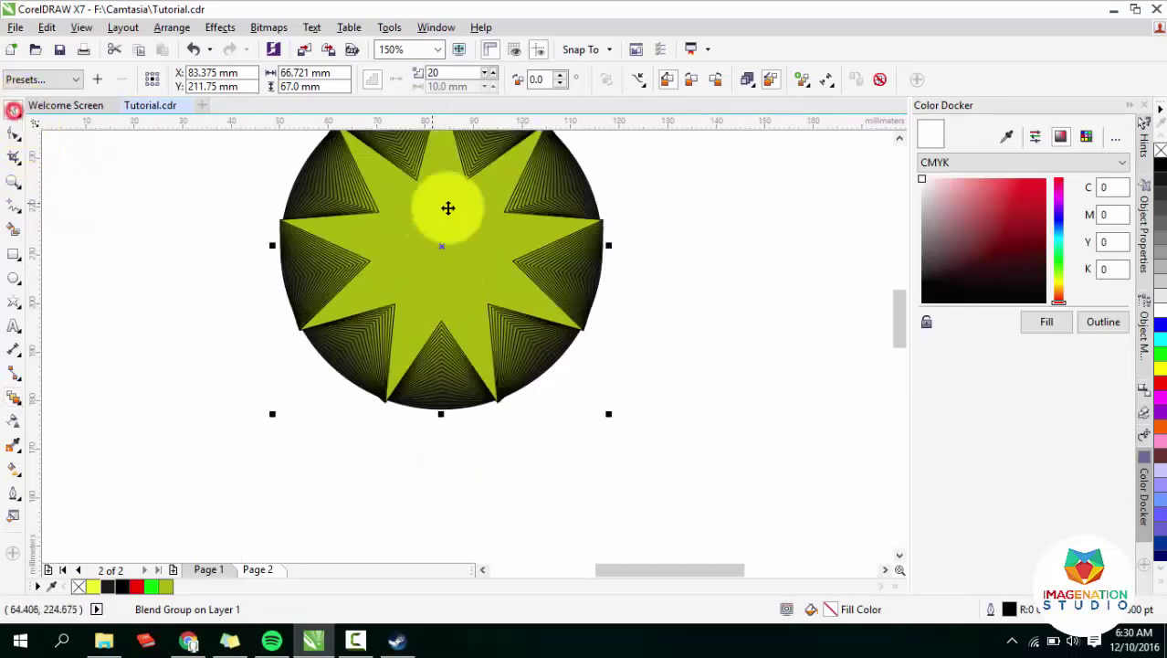
click(670, 237)
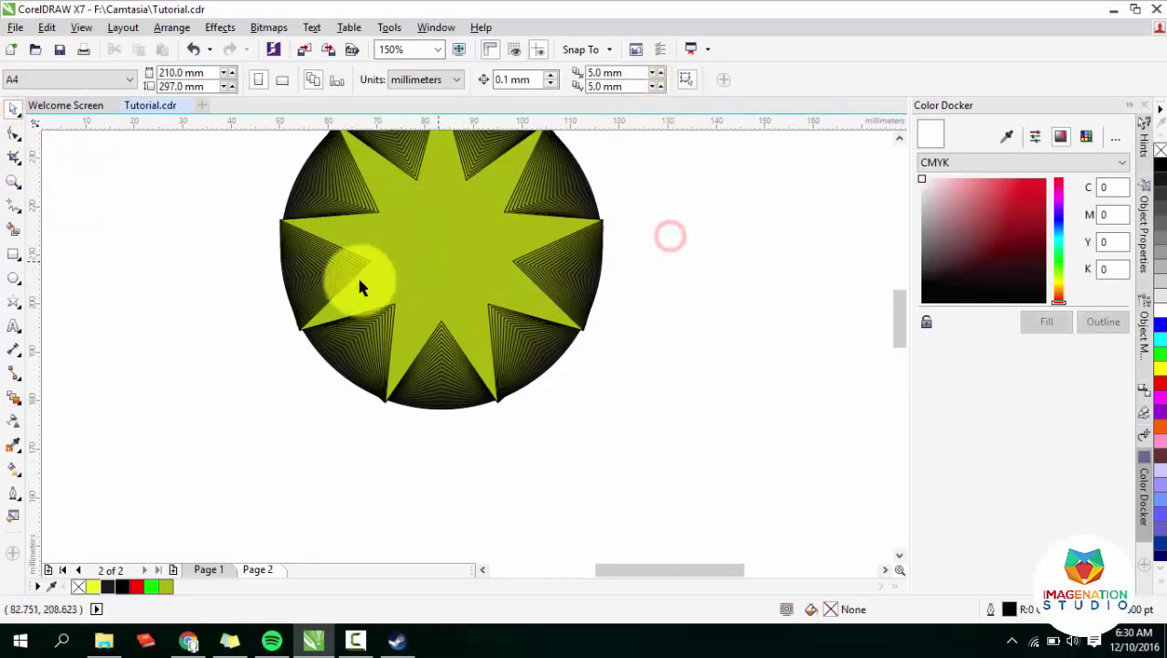
click(14, 398)
drag(899, 319, 899, 305)
click(451, 341)
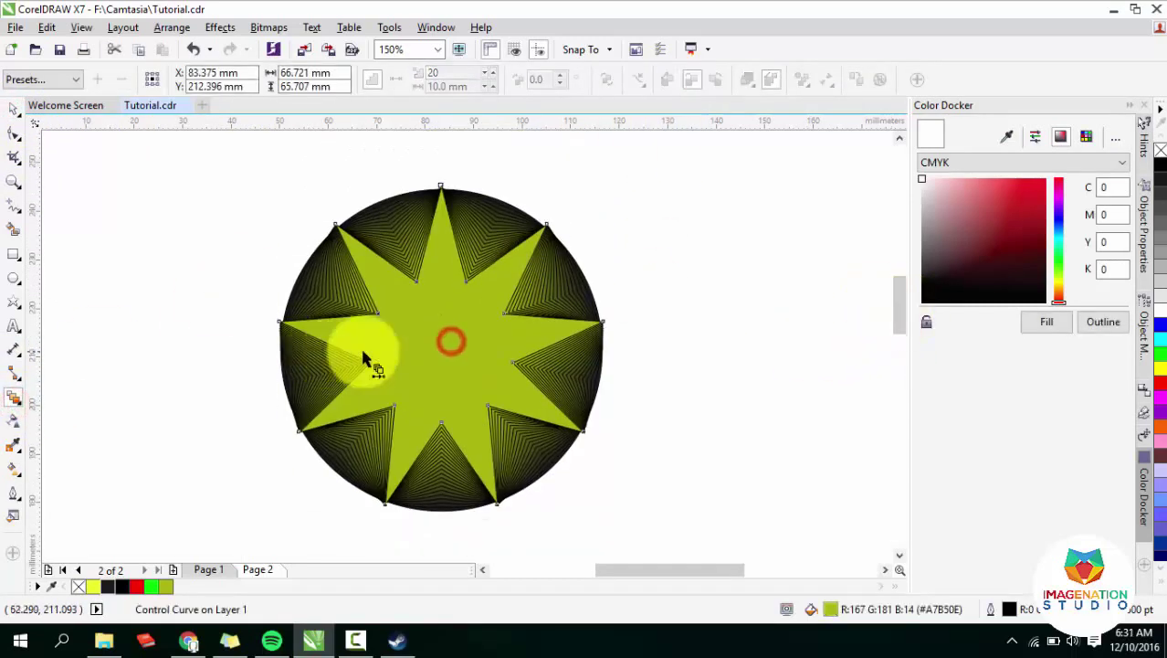
click(13, 109)
mouse_move(453, 347)
mouse_down()
mouse_move(508, 271)
mouse_move(390, 426)
mouse_up()
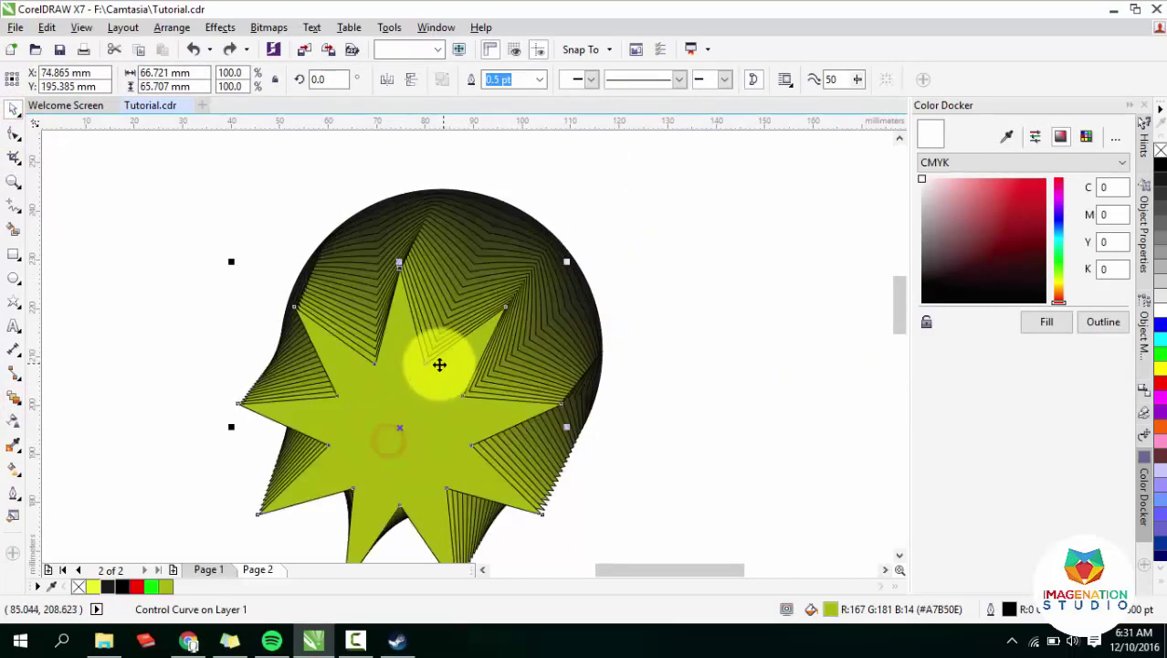
key(ctrl+z)
key(ctrl+z)
Shift the blend left, try the colour direction options, and rotate it to -35 degrees.
click(694, 370)
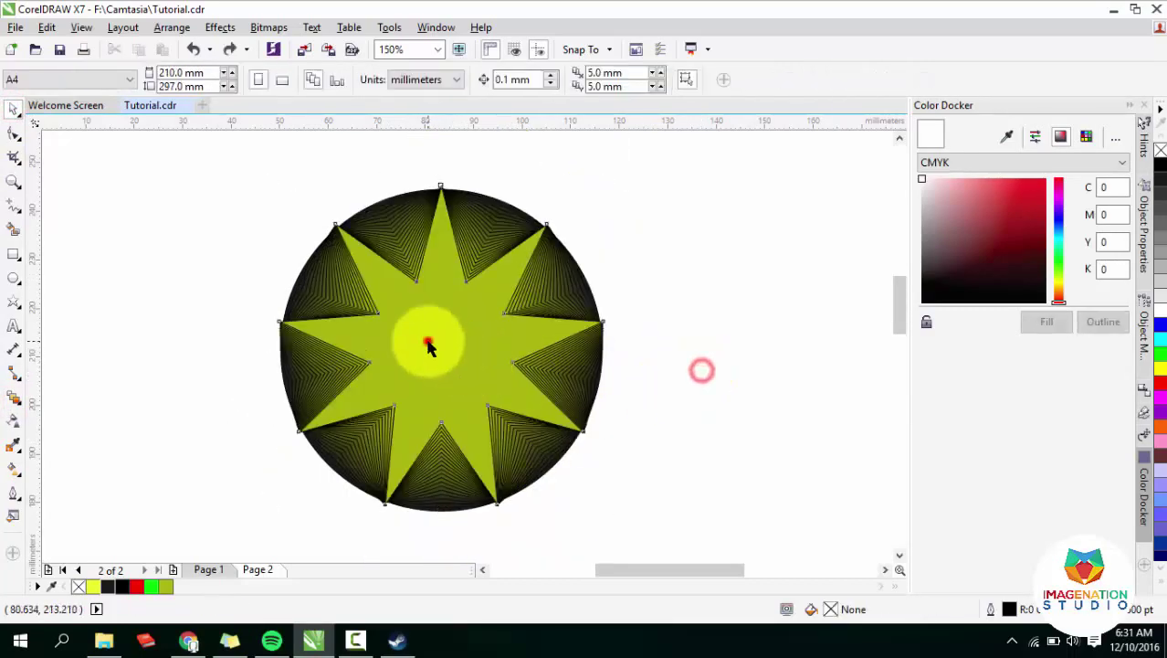
drag(429, 346, 387, 344)
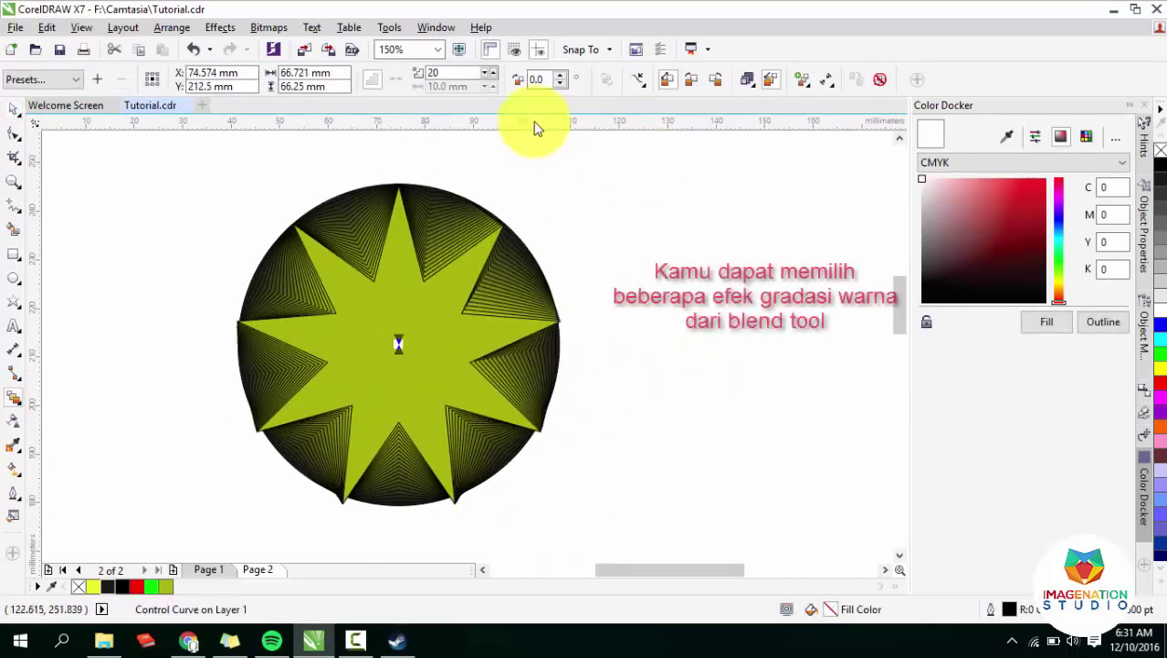
click(694, 81)
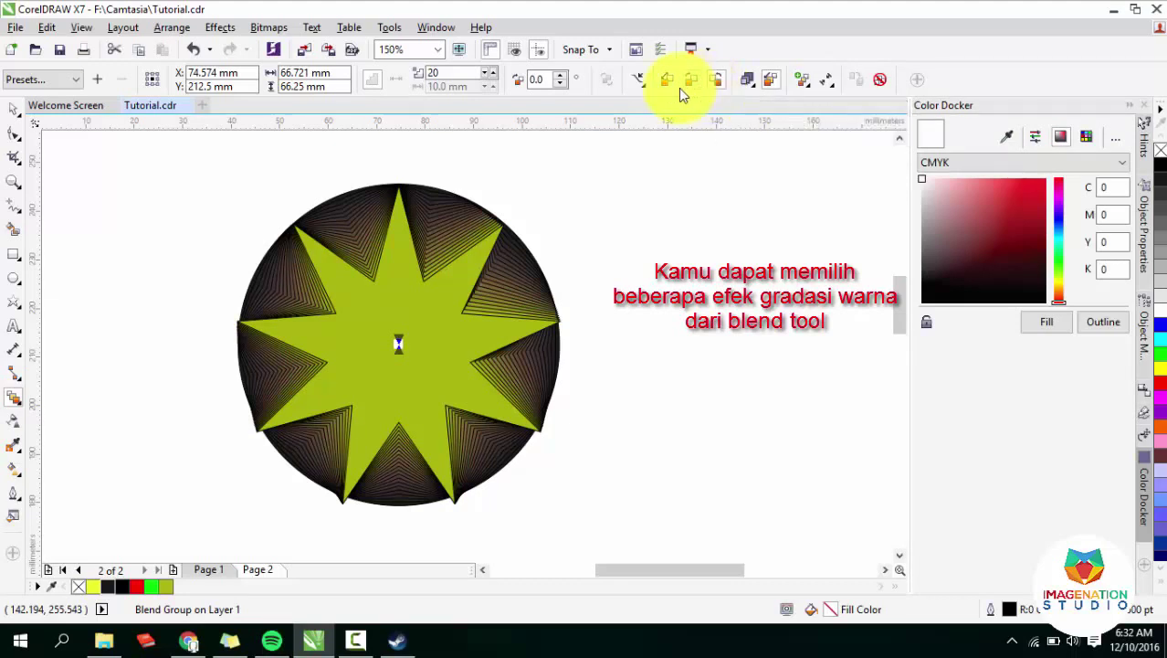
click(672, 90)
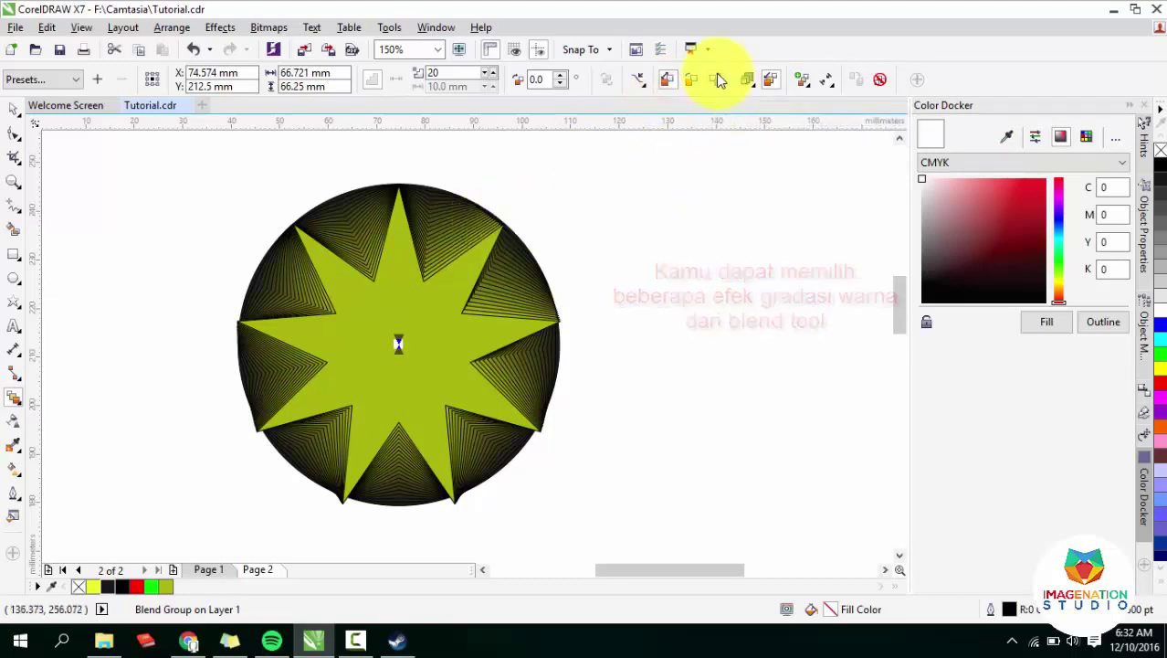
click(717, 82)
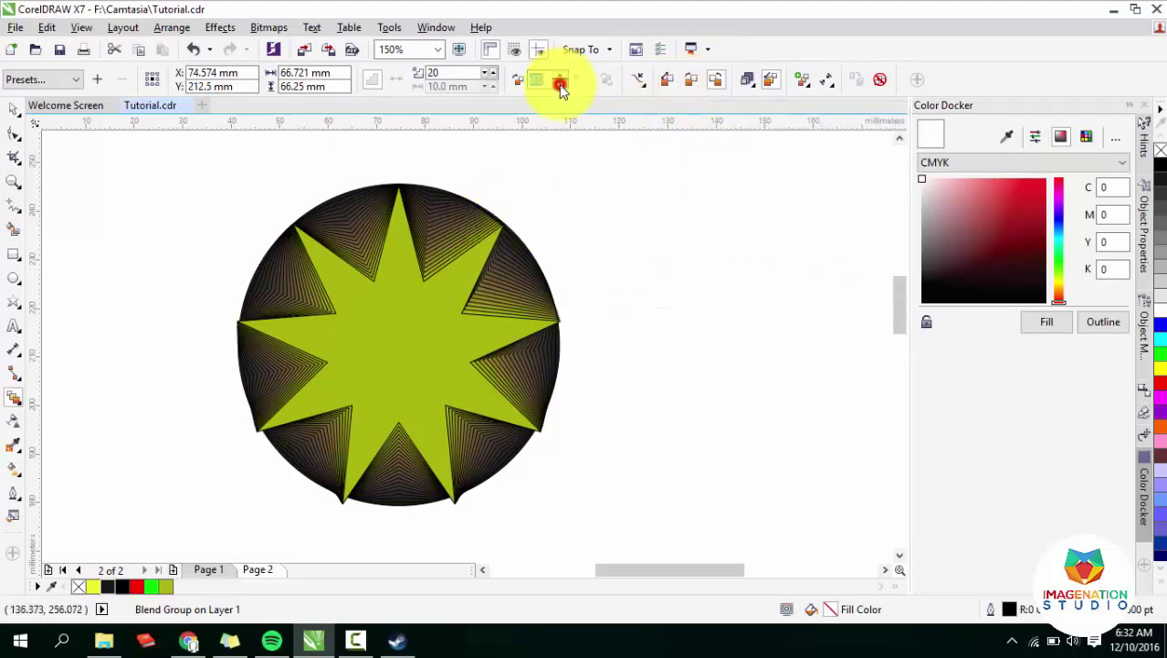
click(560, 86)
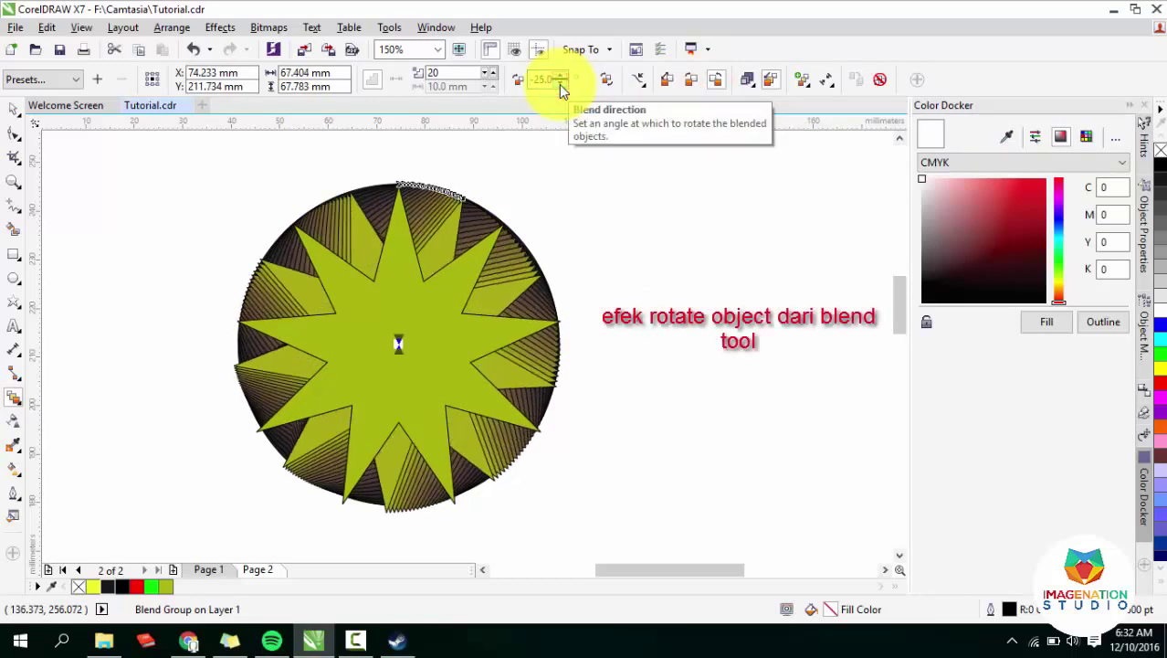
click(560, 85)
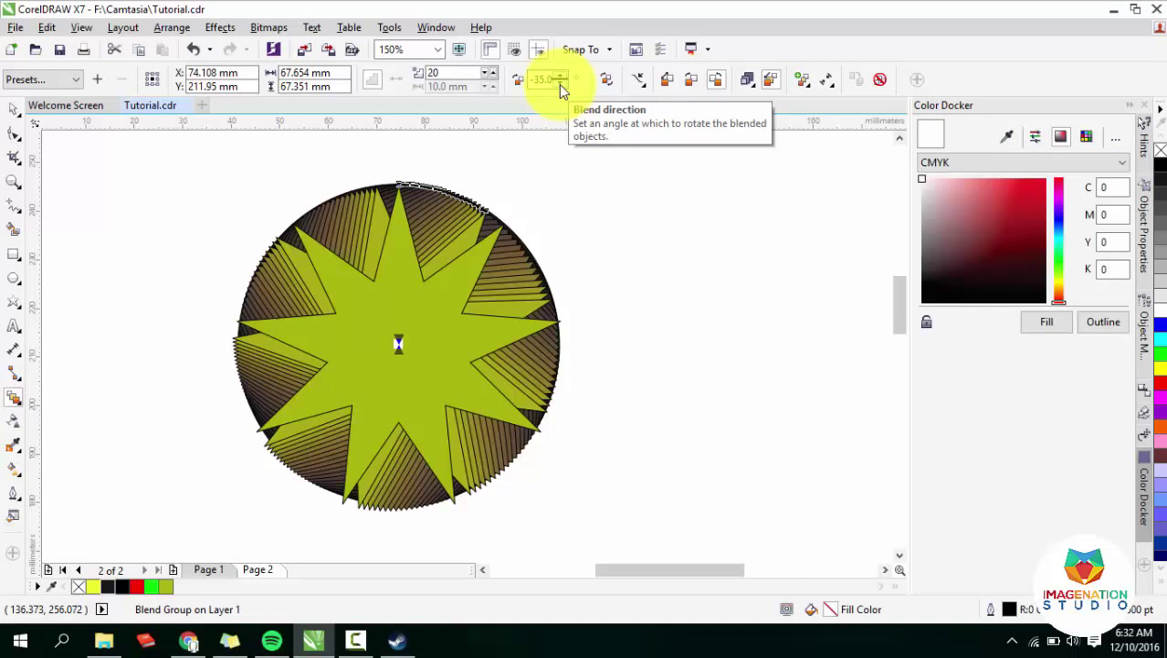
Set the blend direction to -40 degrees with Loop blend turned on.
click(606, 83)
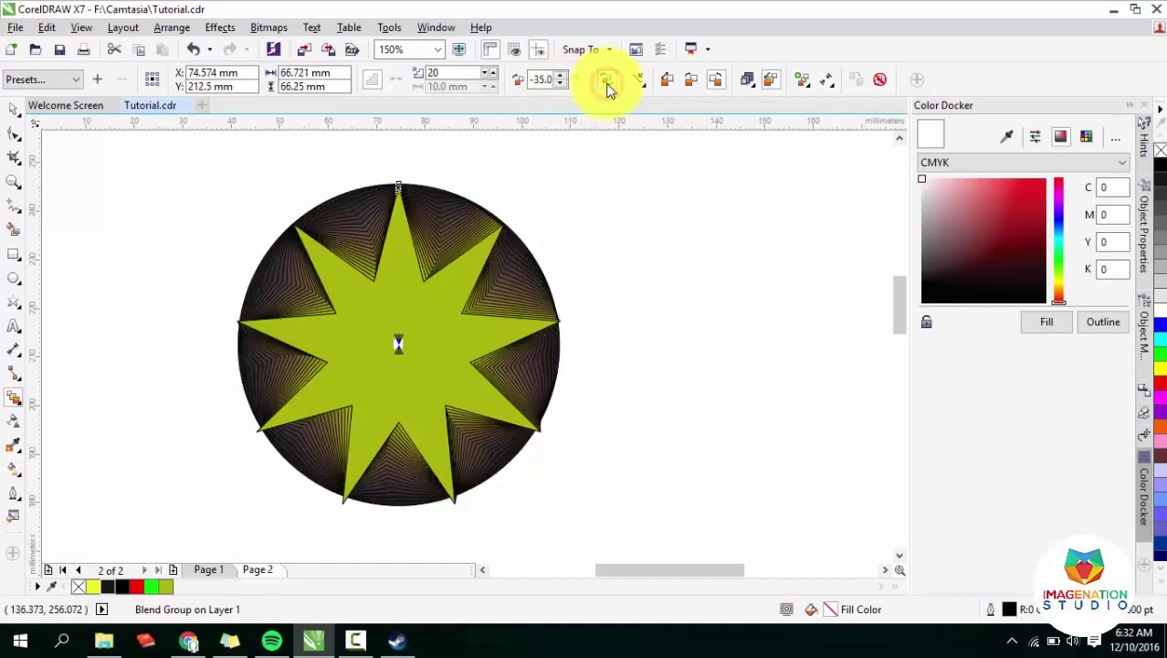
click(607, 82)
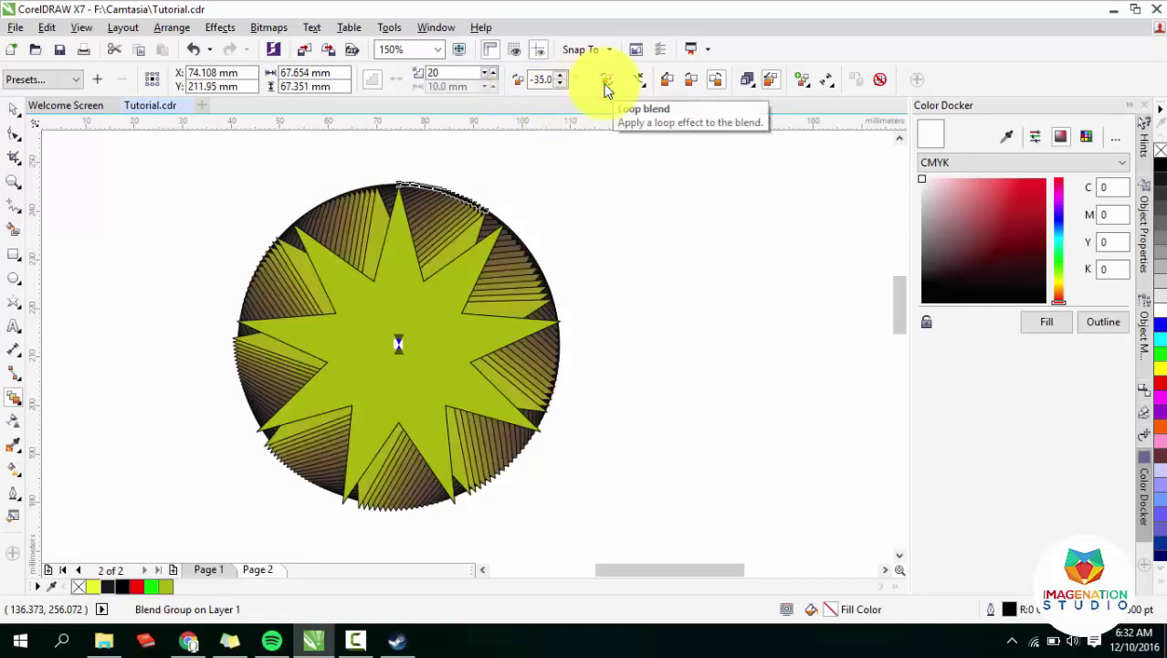
click(605, 84)
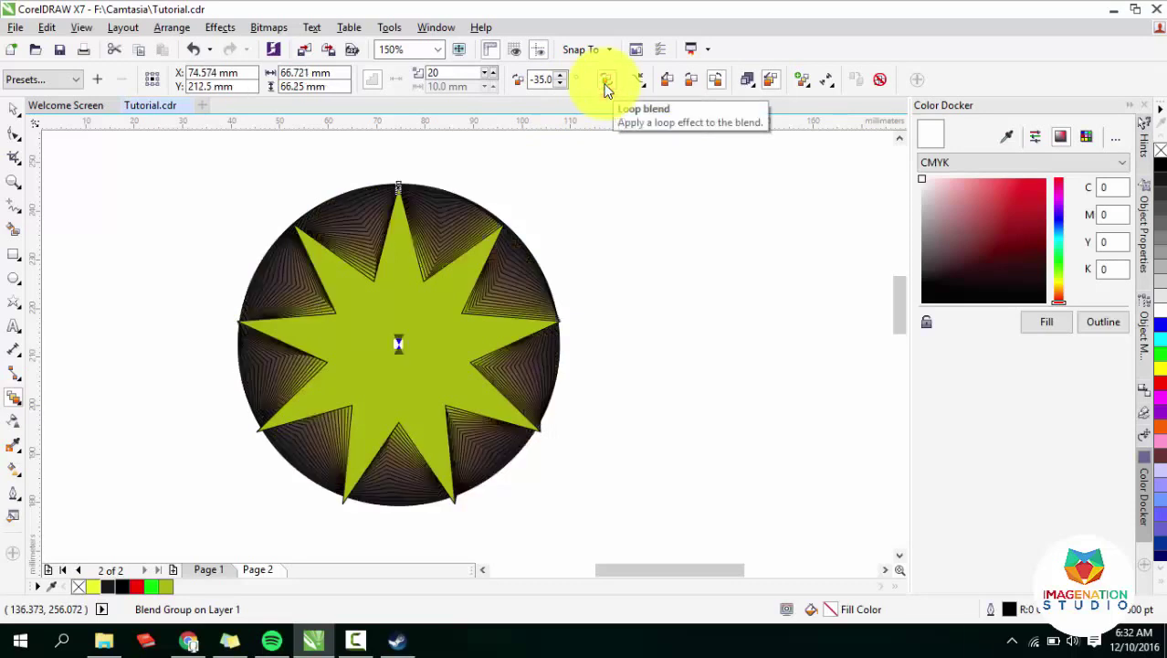
click(640, 85)
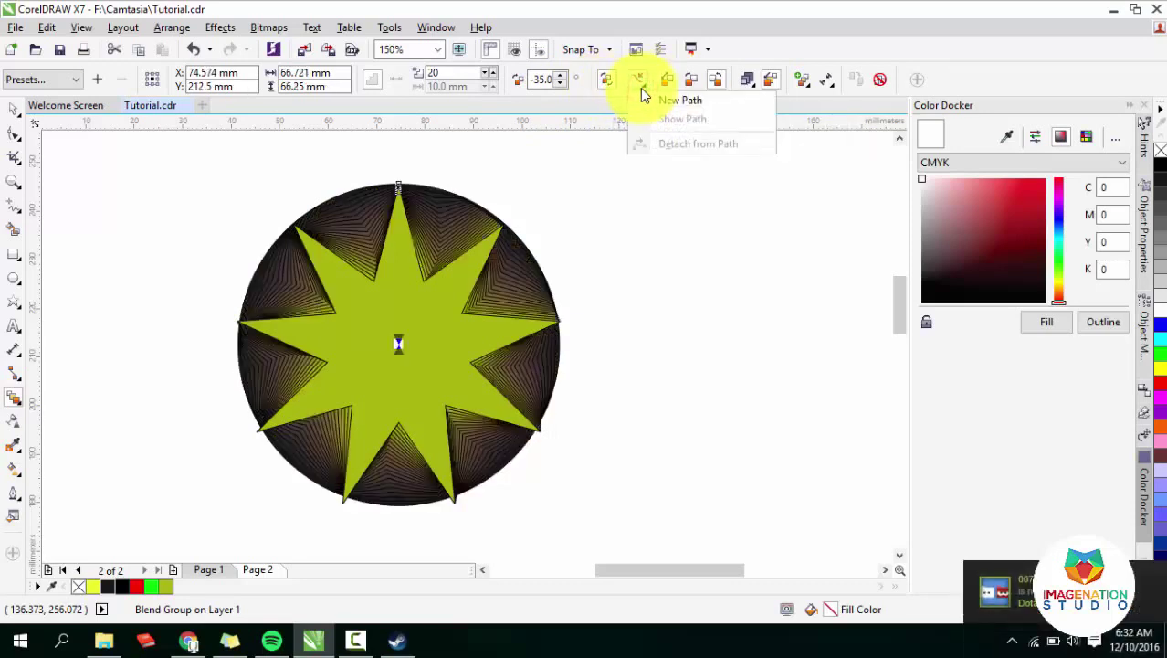
click(641, 88)
click(560, 84)
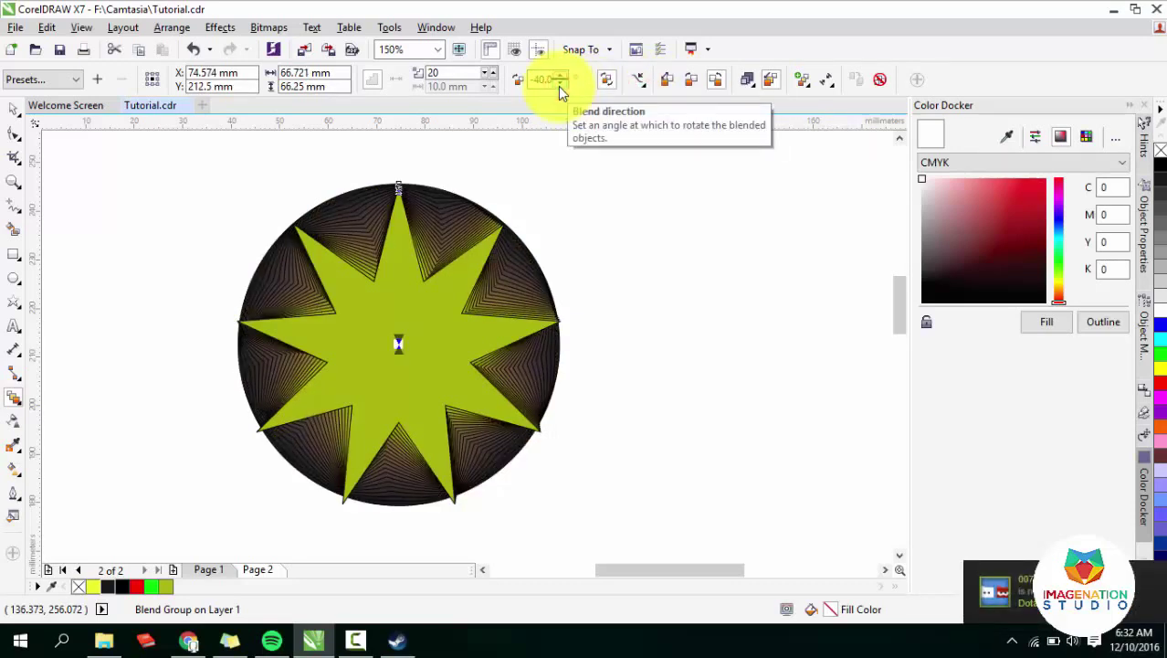
click(613, 86)
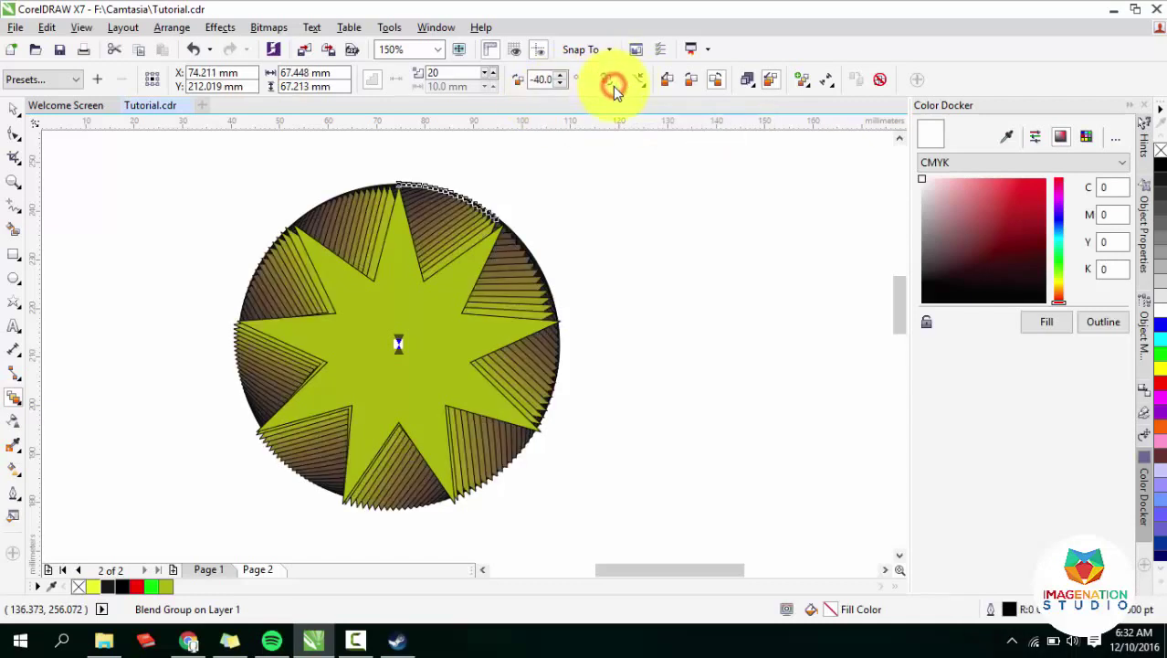
Move the star-circle blend up toward the top-left corner of the page.
click(12, 111)
scroll(347, 316, down, 2)
scroll(463, 356, up, 1)
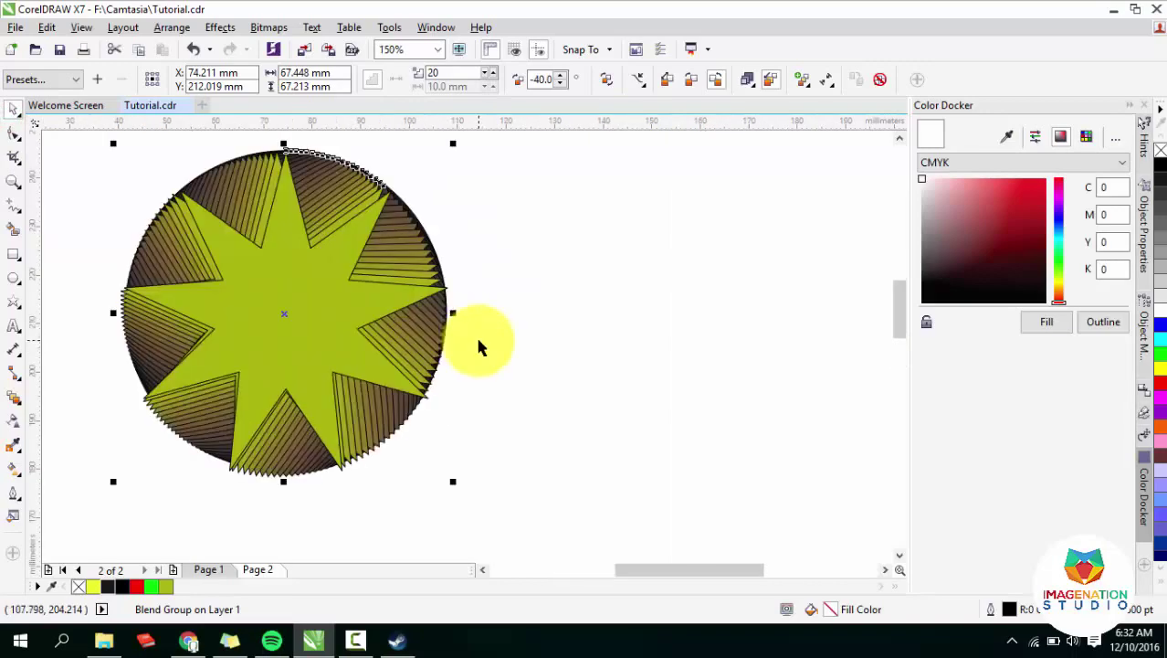
scroll(477, 342, up, 1)
scroll(477, 343, down, 2)
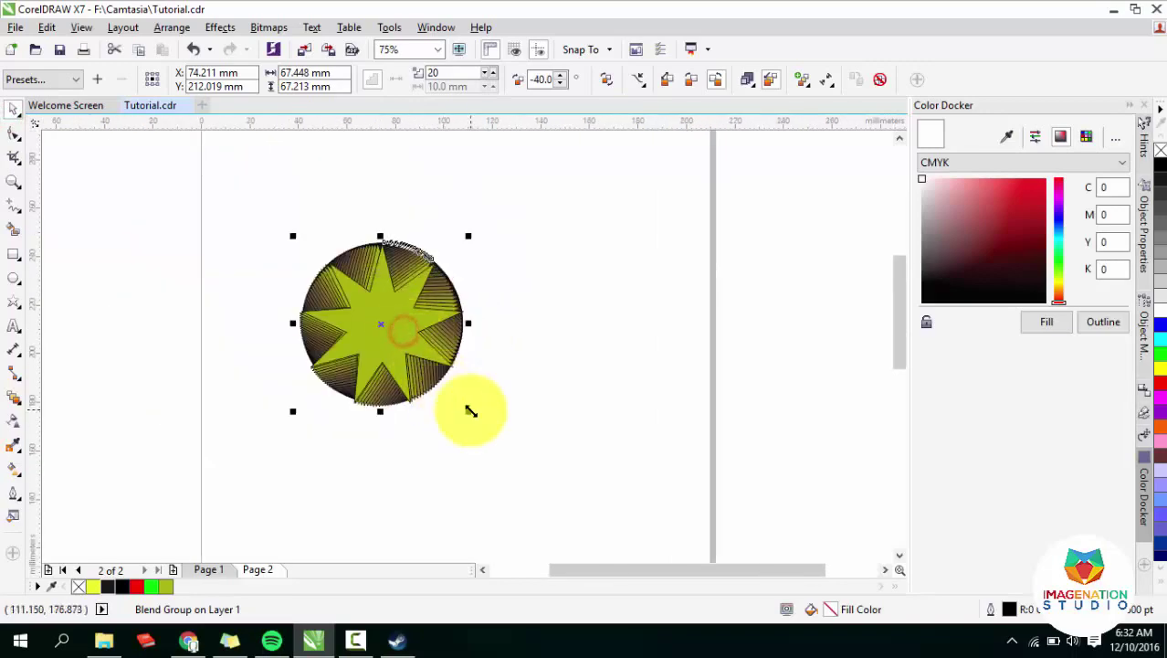
drag(420, 344, 312, 195)
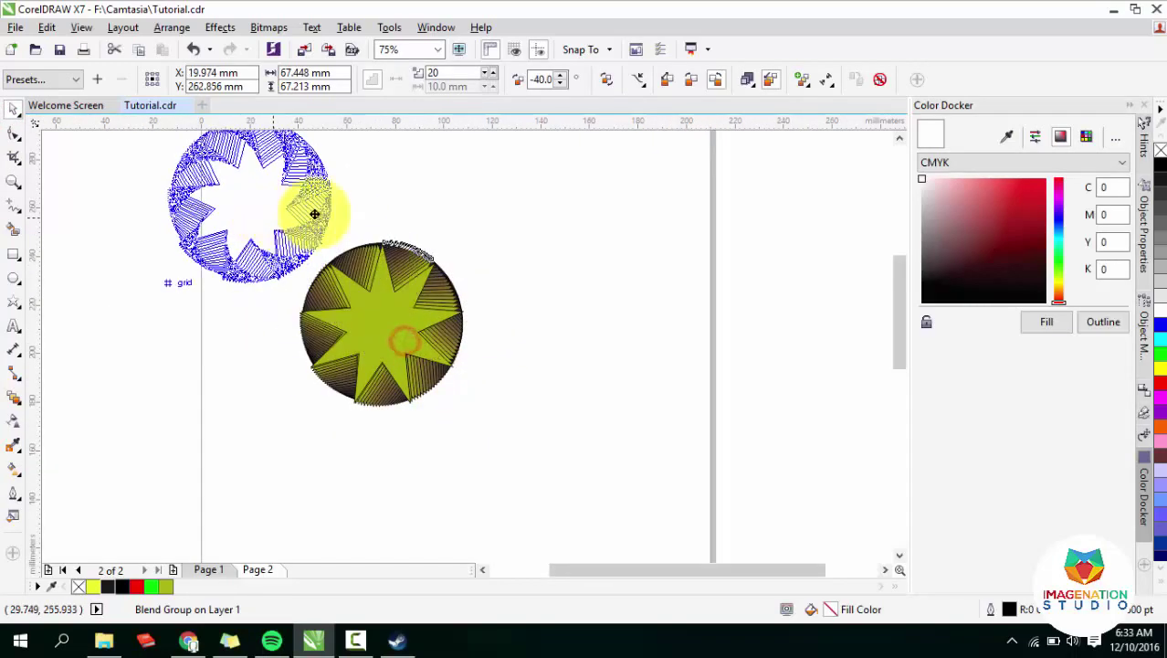
click(16, 255)
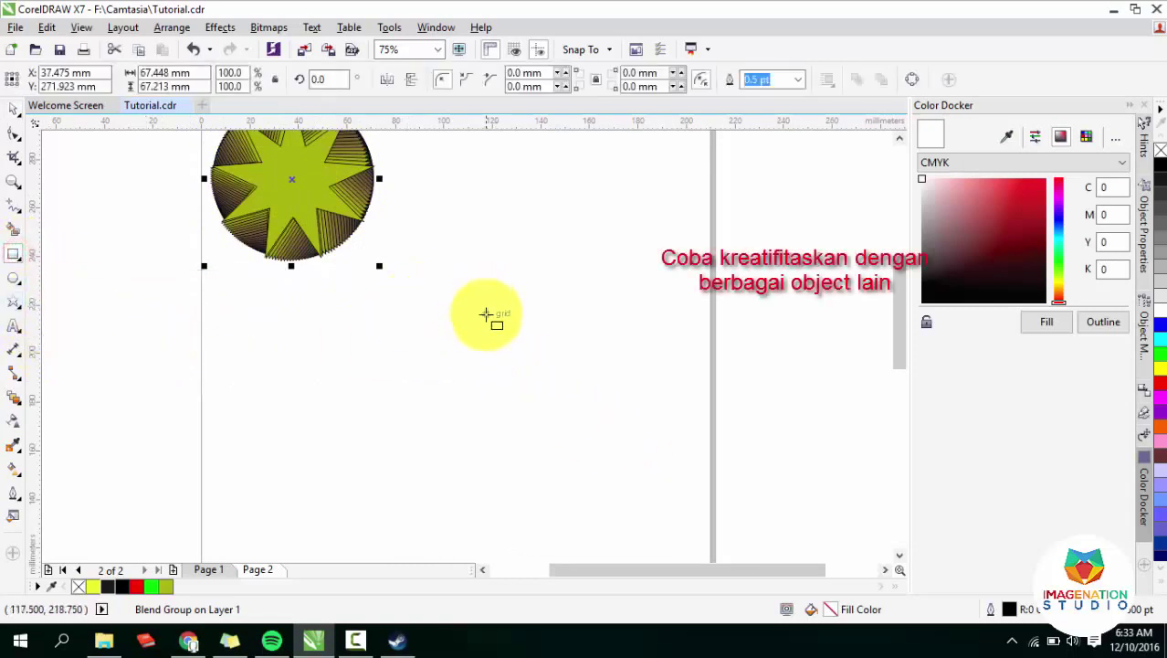
Draw a black 9-point star below the circle blend.
click(17, 304)
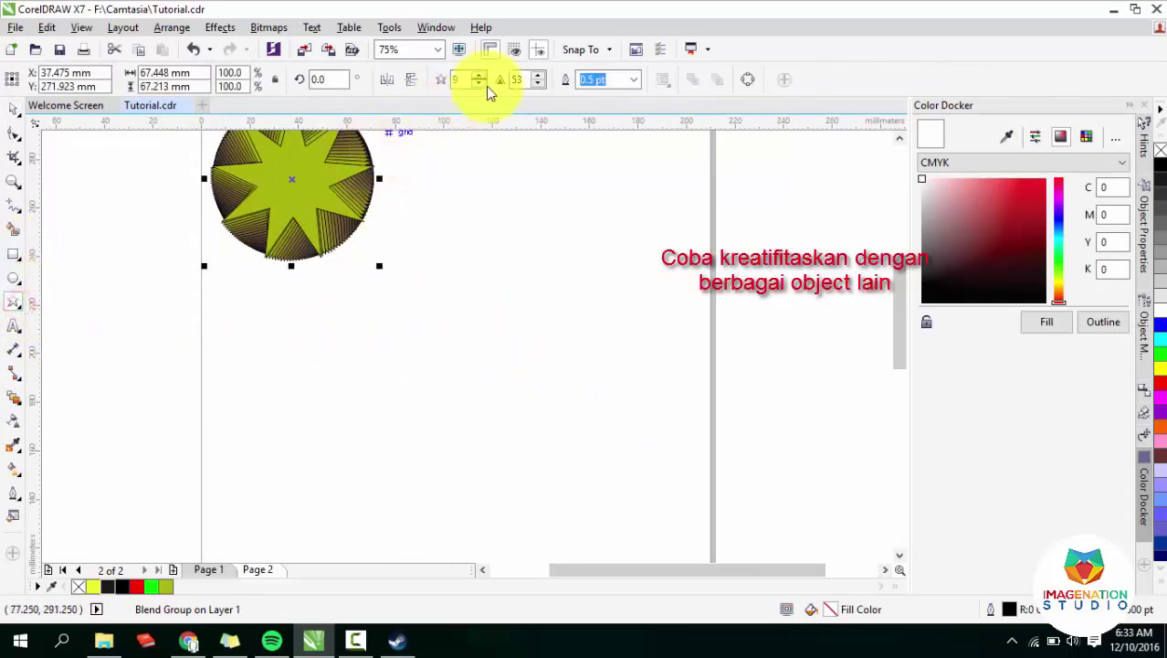
mouse_move(431, 298)
mouse_down()
mouse_move(547, 437)
mouse_move(552, 422)
mouse_up()
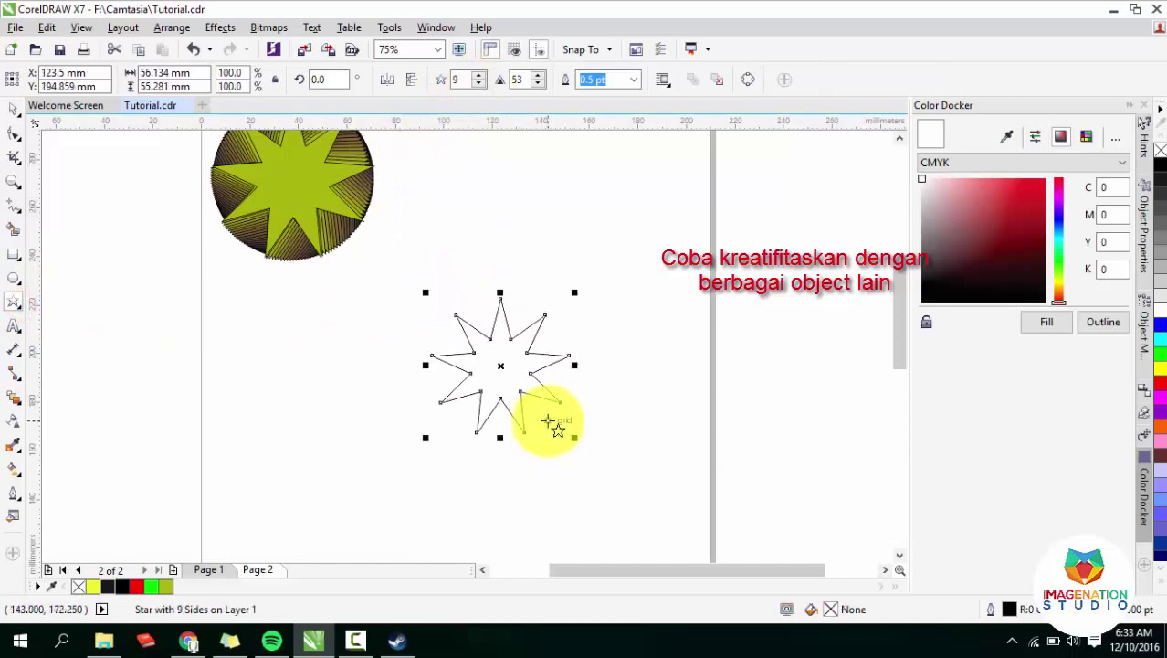
click(109, 588)
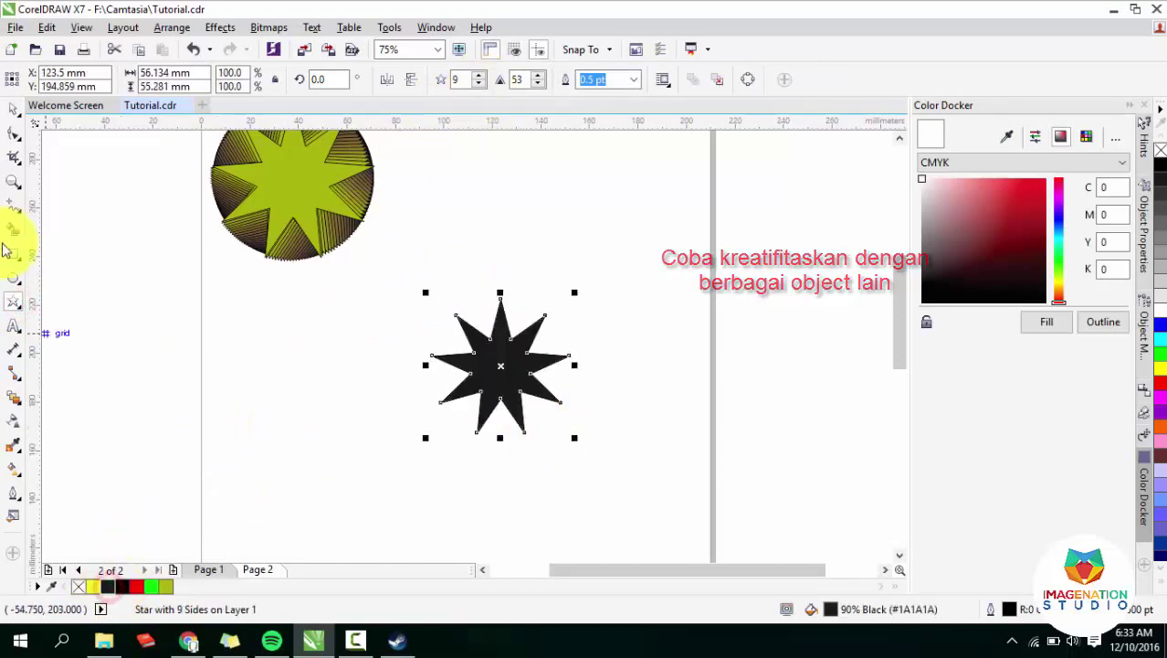
click(478, 75)
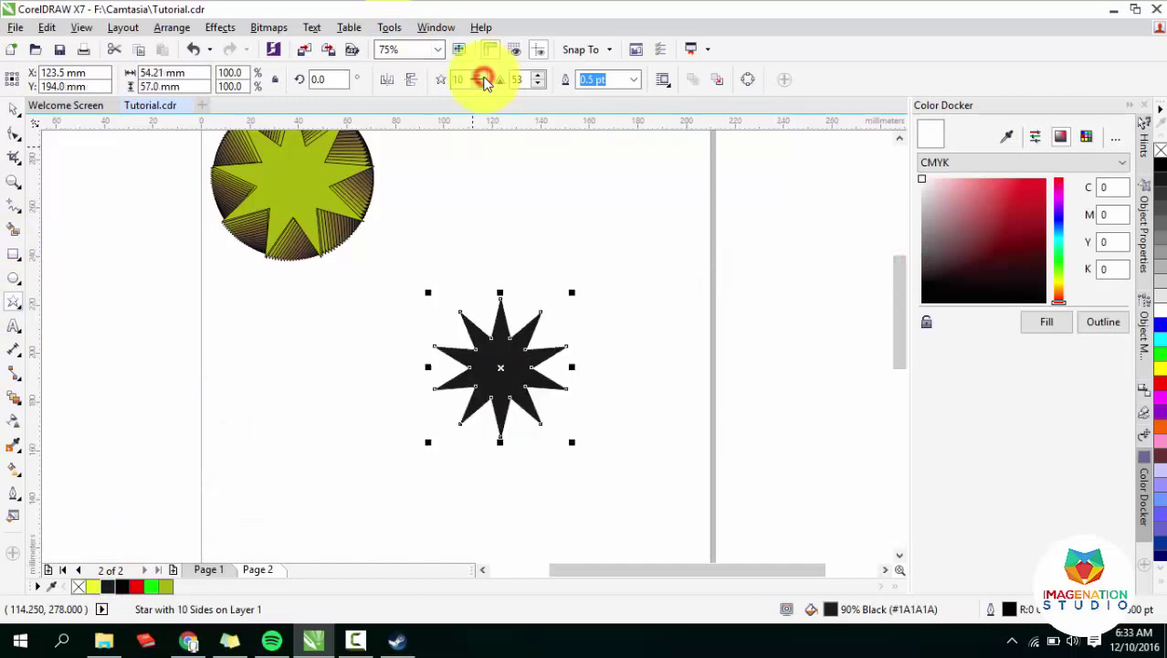
click(478, 83)
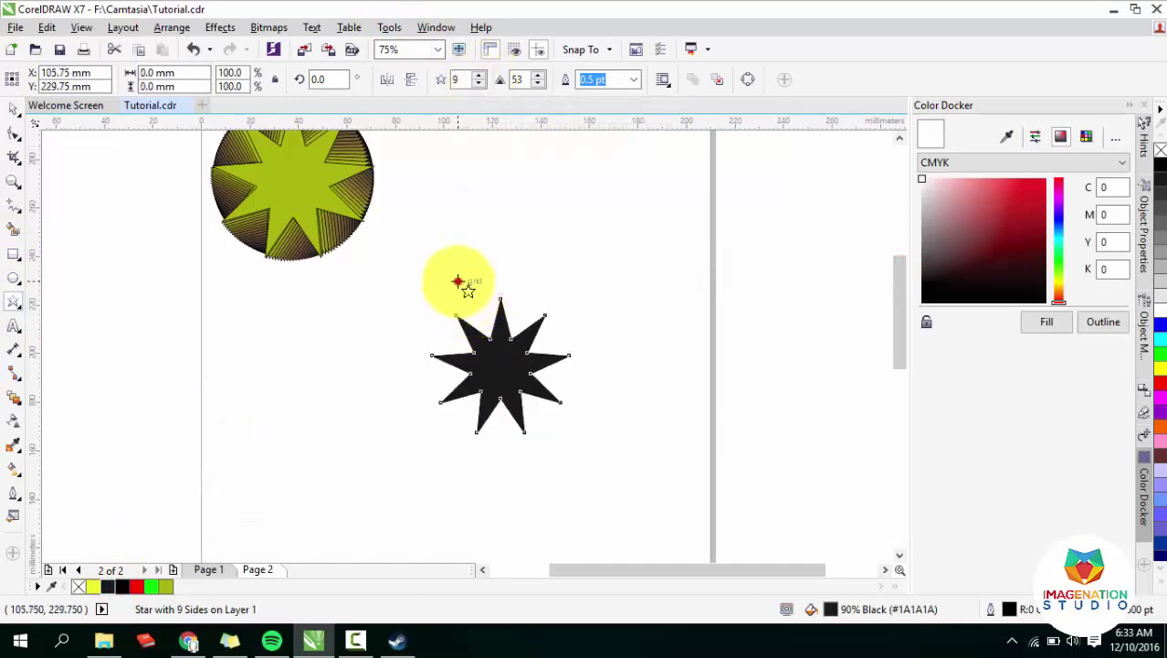
Draw a yellow-green 6-point star to the right of the black star.
drag(456, 281, 594, 414)
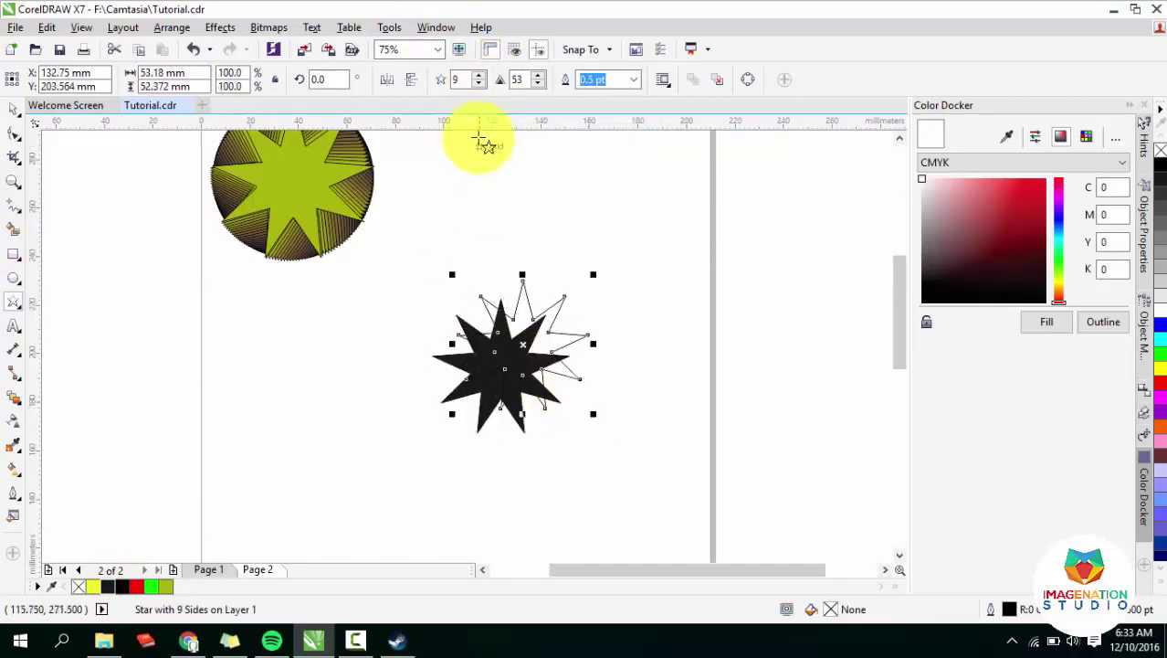
click(482, 83)
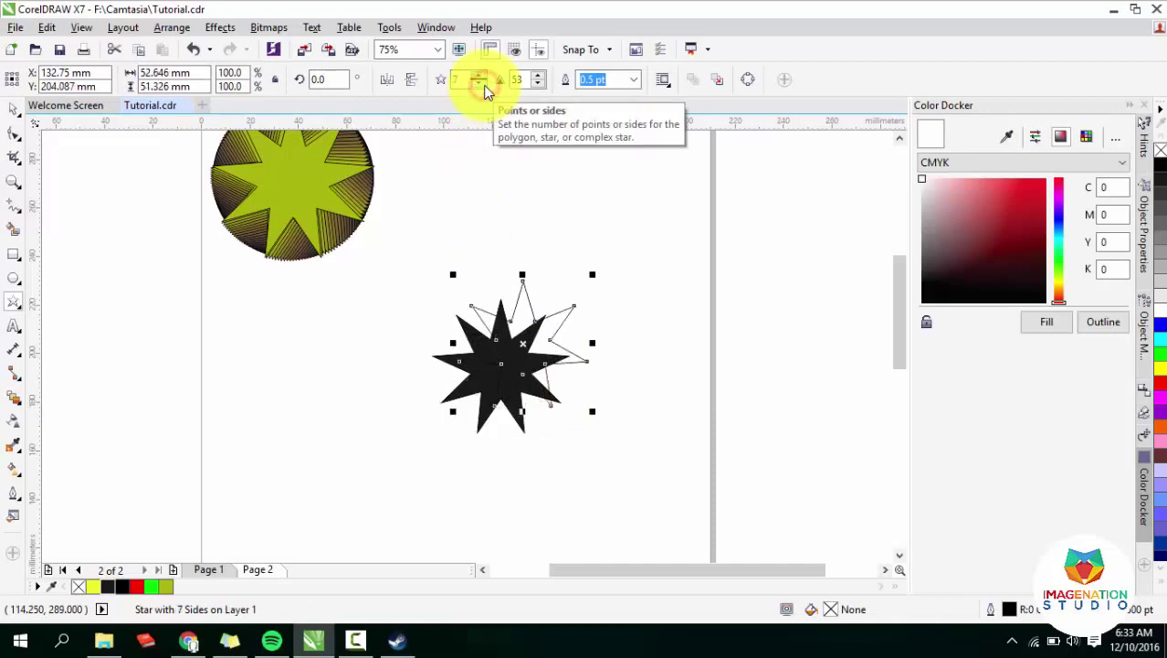
click(482, 83)
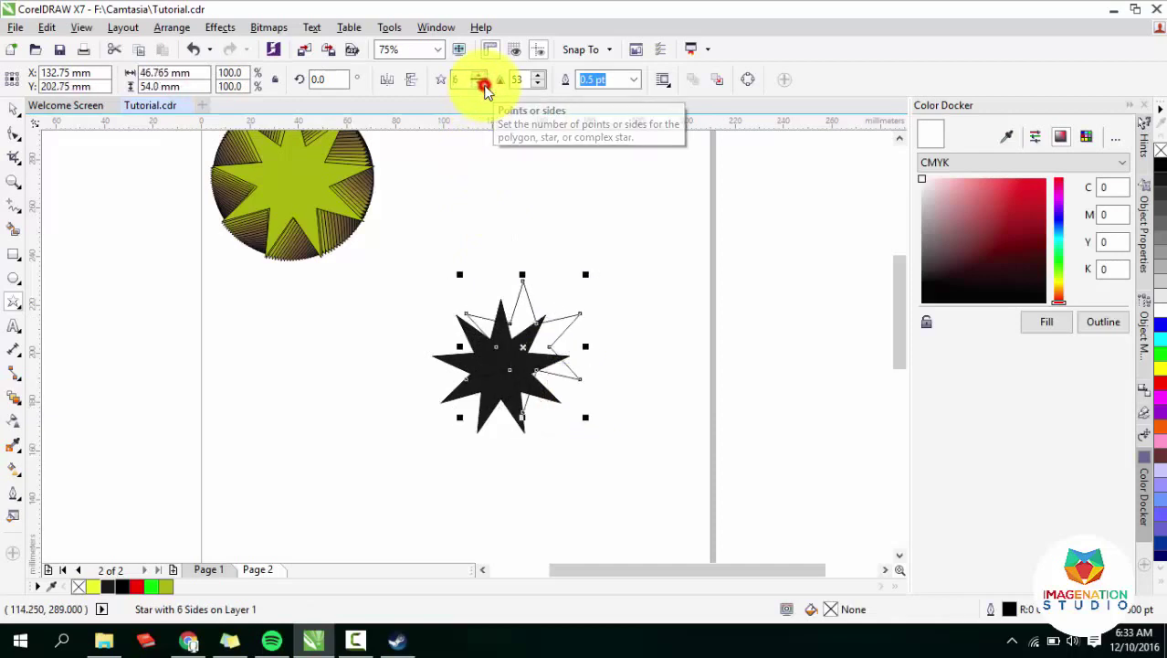
click(13, 110)
mouse_move(527, 350)
mouse_down()
mouse_move(506, 375)
mouse_move(667, 370)
mouse_up()
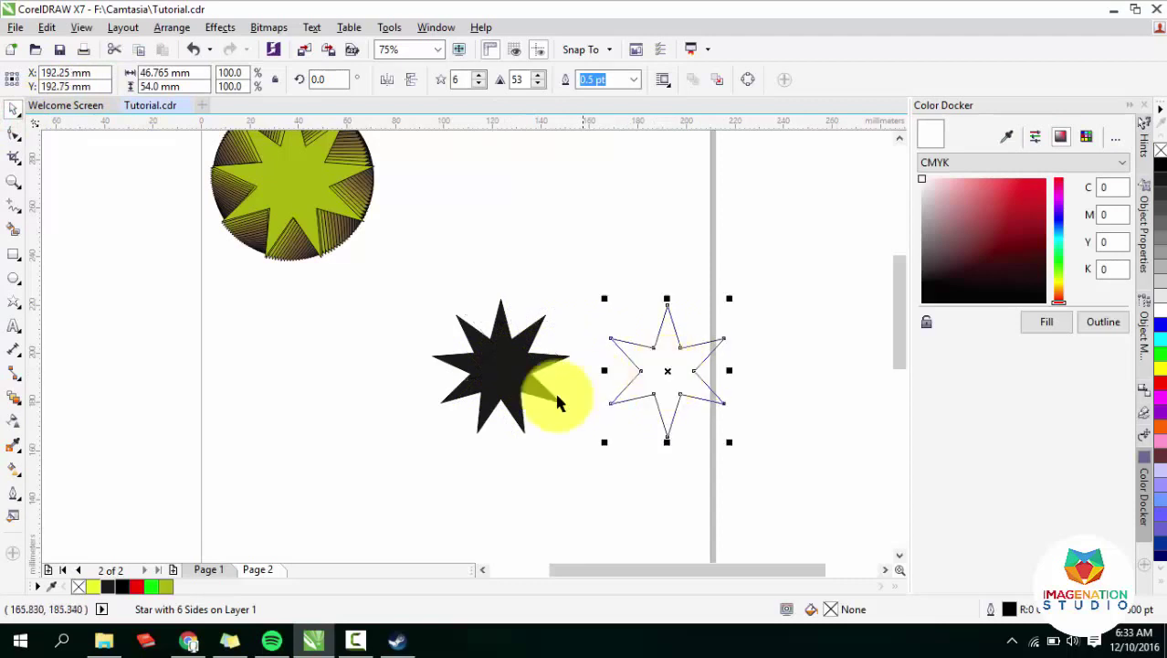
click(169, 588)
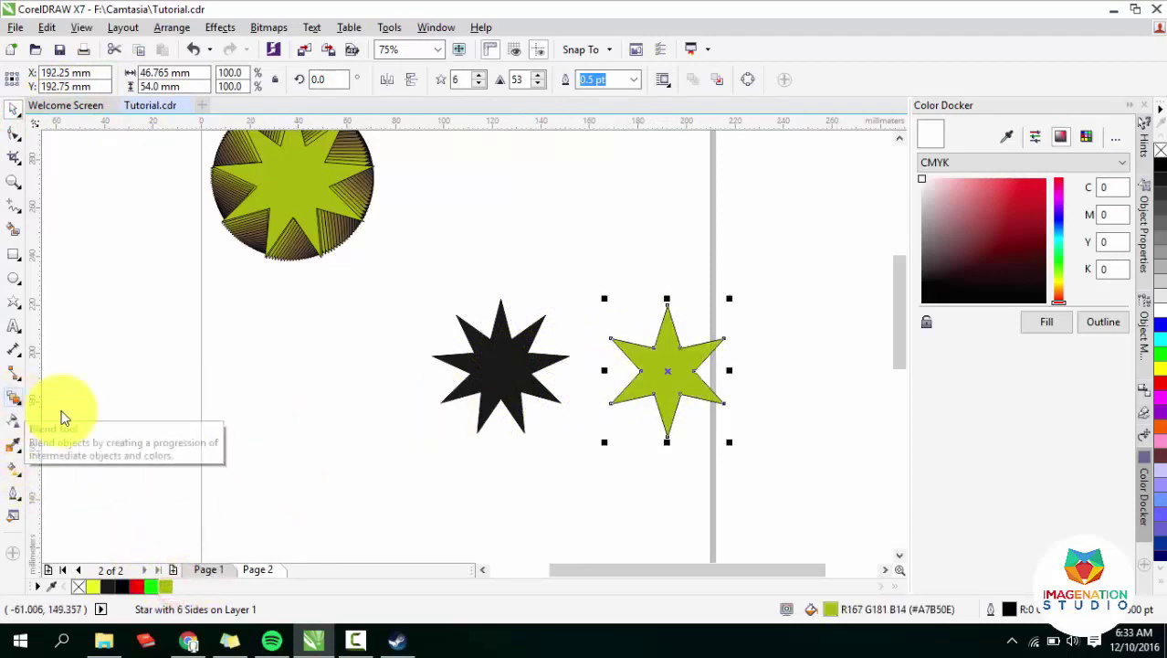
Convert both stars to curves.
drag(363, 253, 709, 425)
right_click(682, 371)
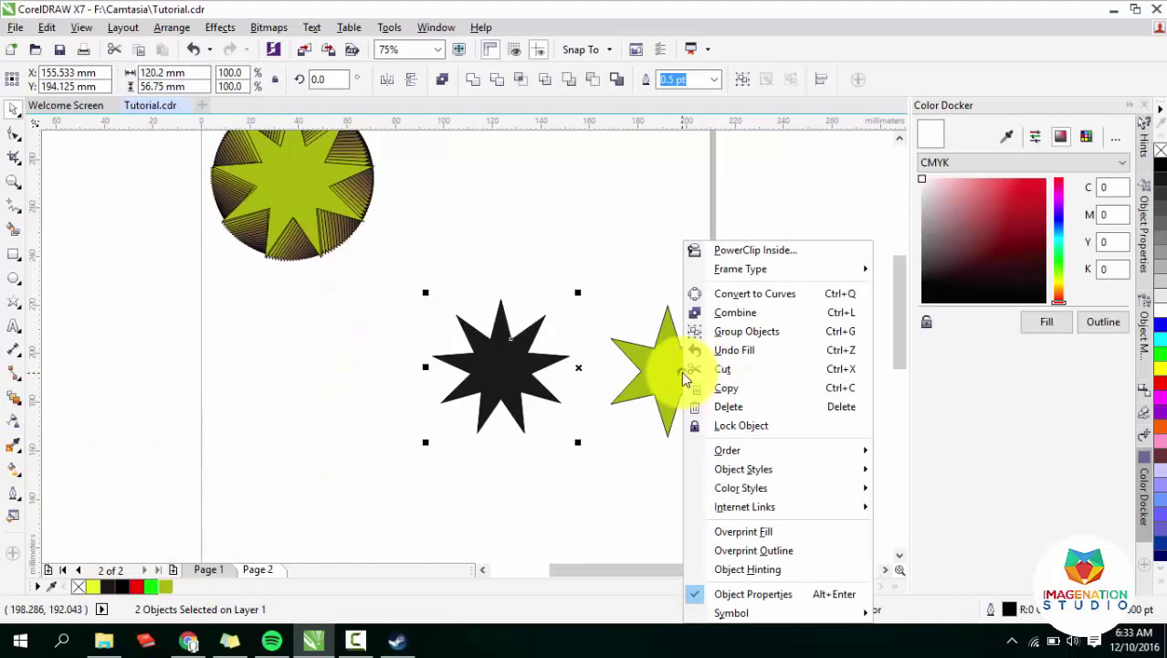
click(784, 293)
click(265, 461)
Blend the black star into the yellow-green star, shift it left, and set counterclockwise colours.
click(21, 404)
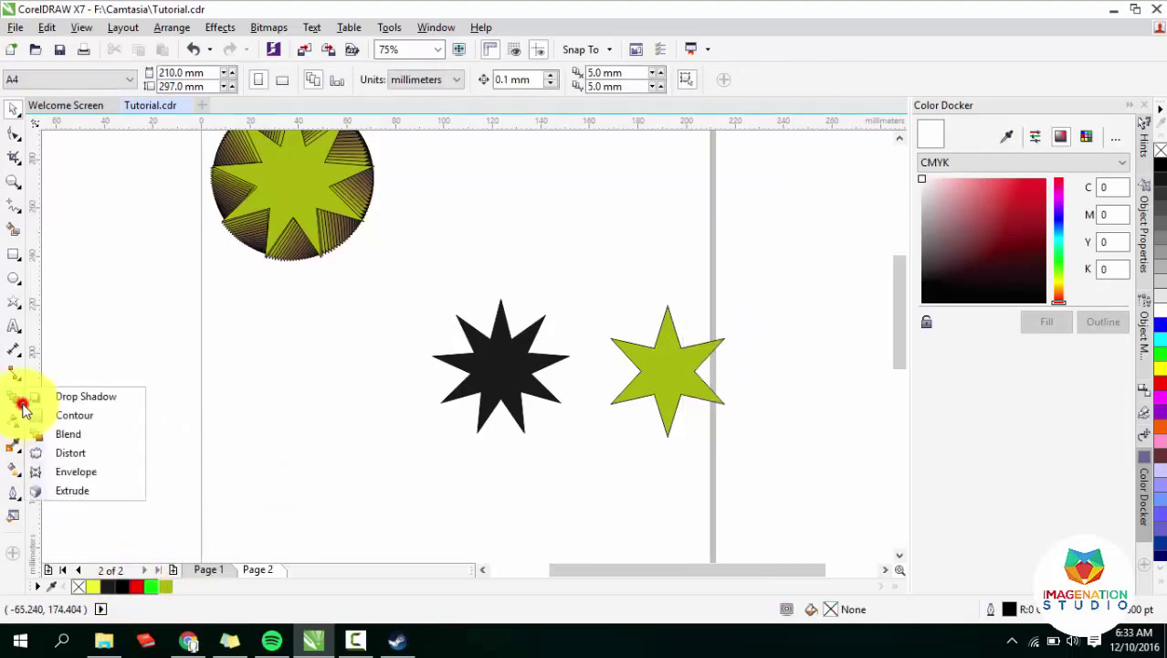
drag(501, 365, 669, 370)
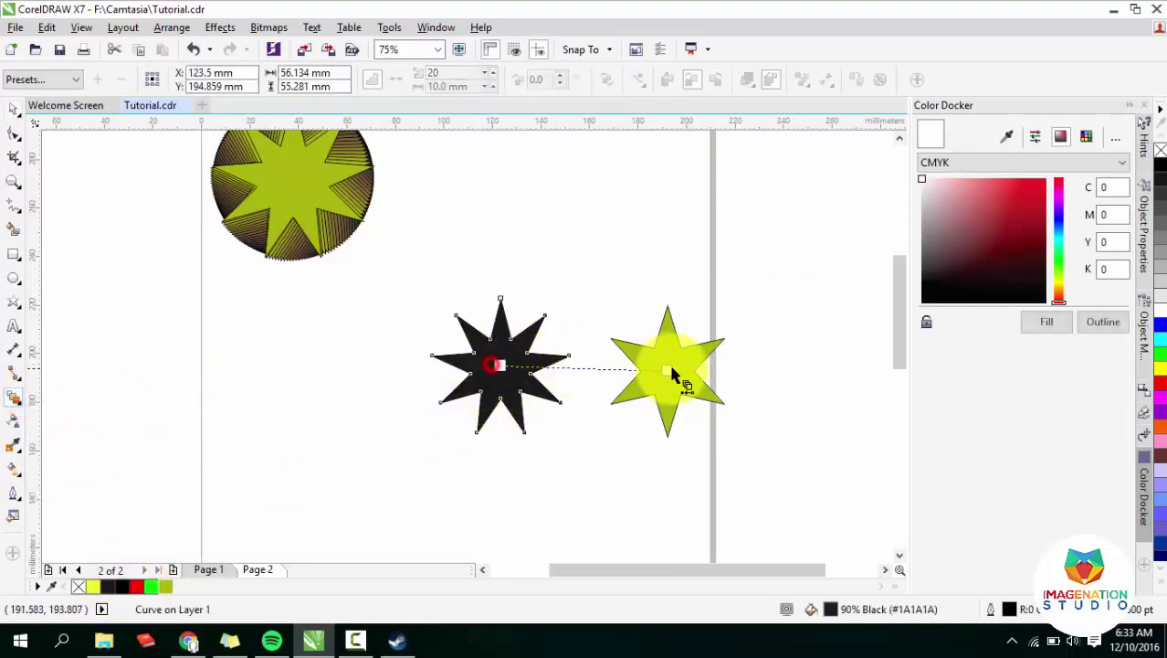
click(13, 109)
mouse_move(682, 396)
mouse_down()
mouse_move(681, 382)
mouse_move(604, 396)
mouse_up()
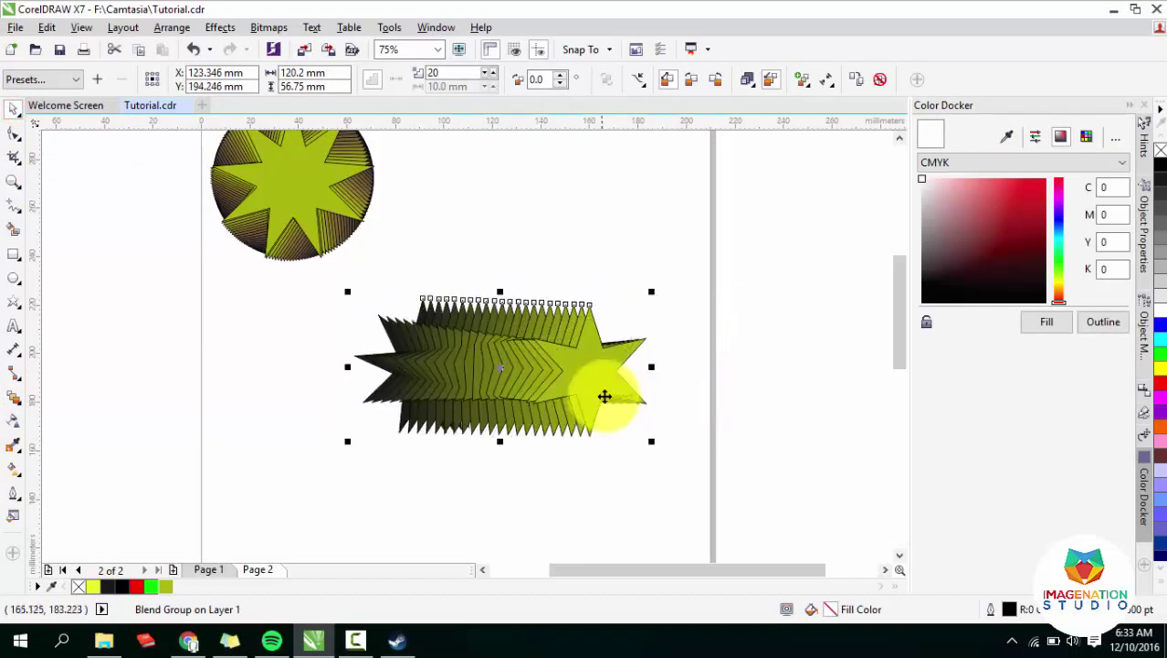
click(692, 81)
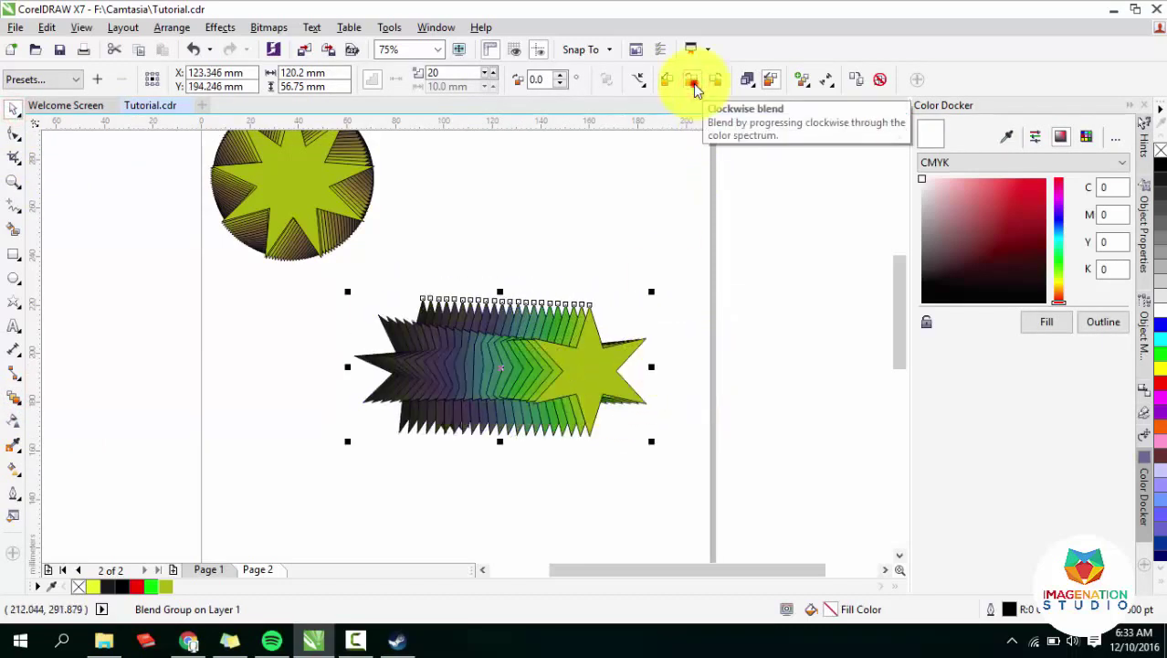
click(717, 84)
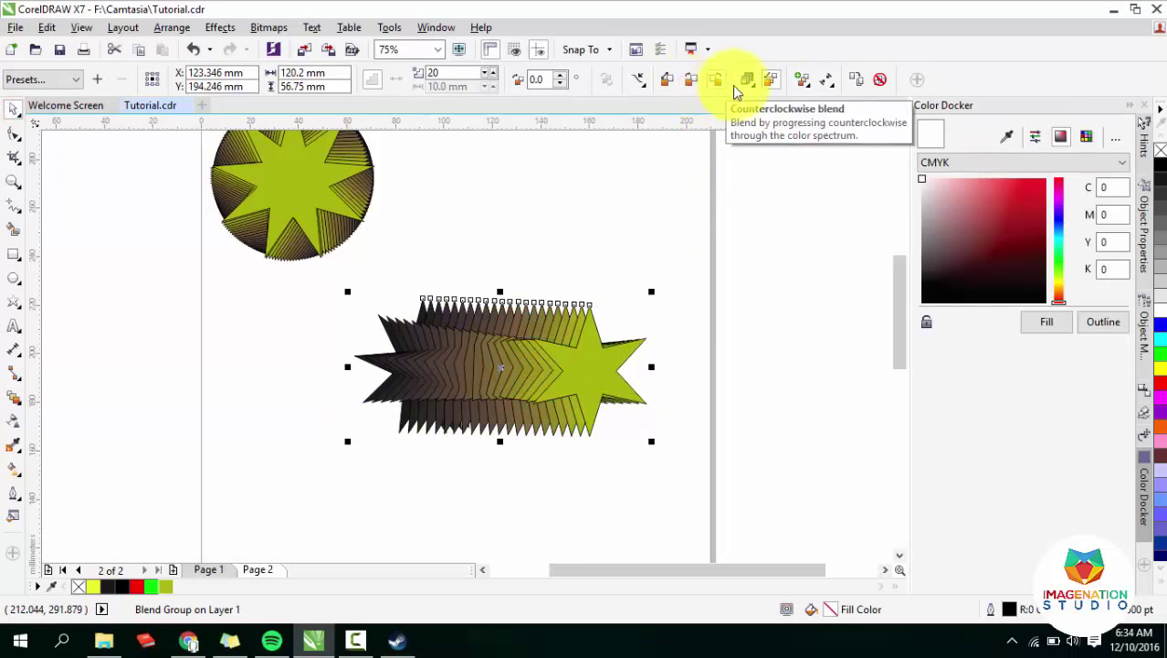
click(751, 83)
Rotate the star blend direction to -135 degrees.
click(742, 13)
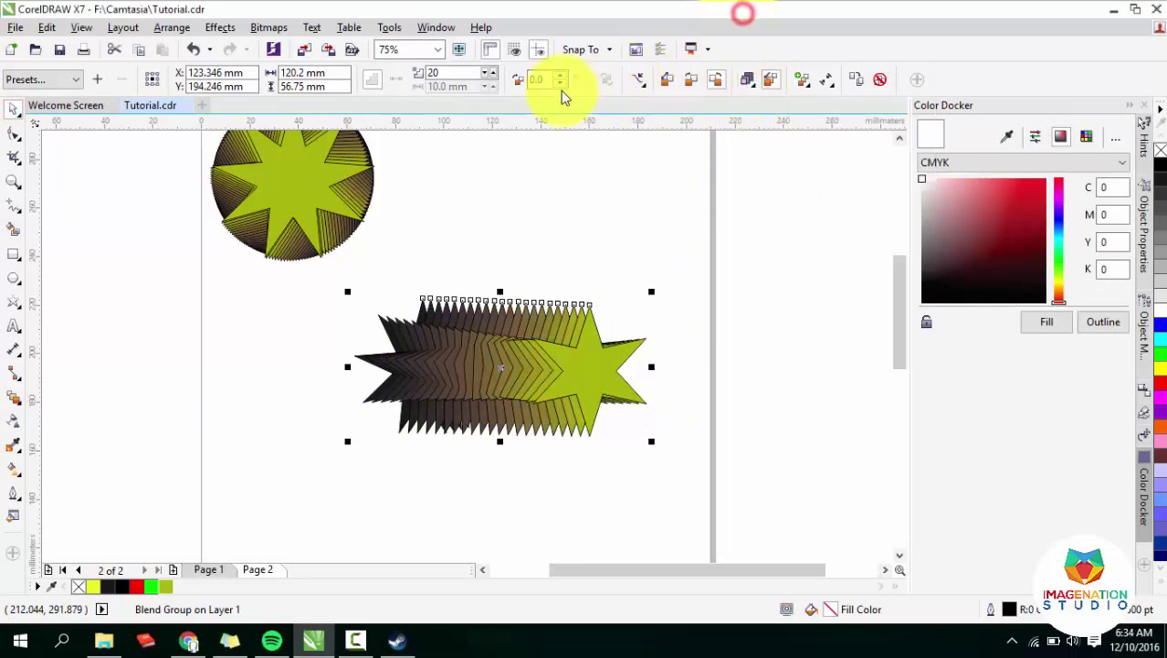
click(561, 84)
click(561, 84)
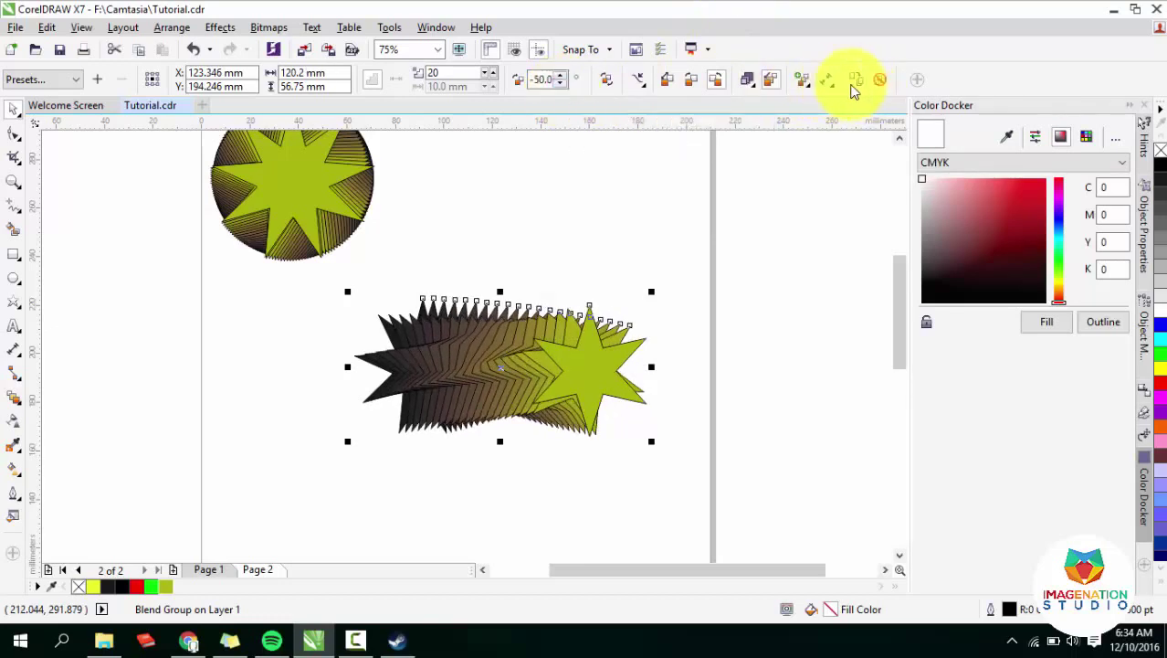
click(565, 90)
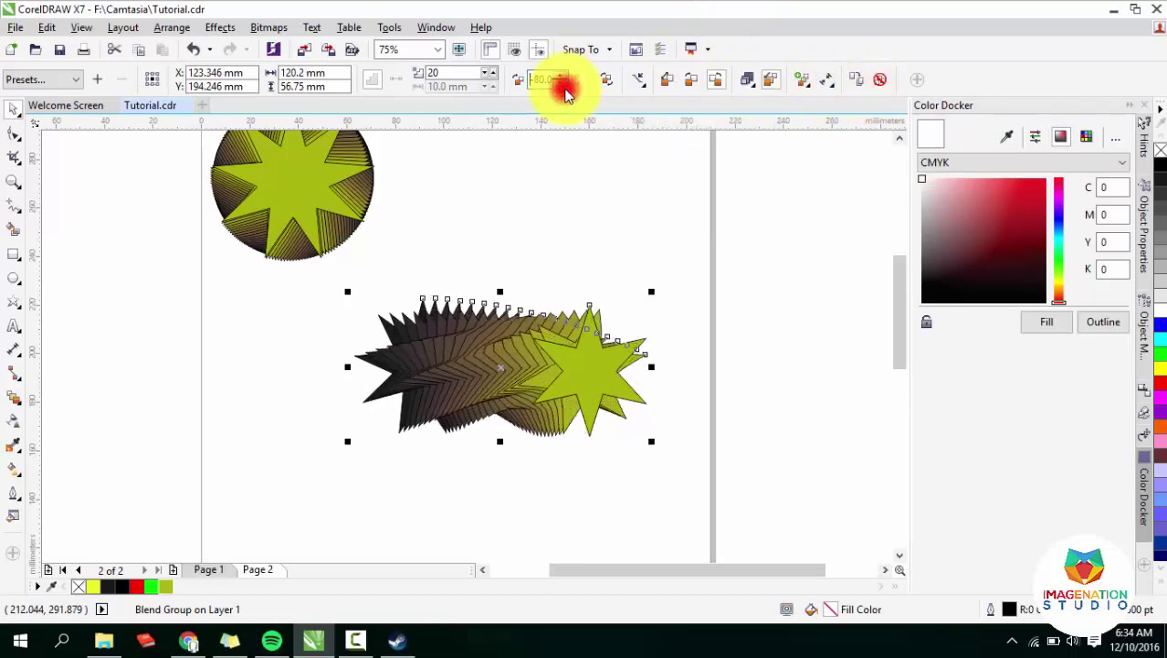
click(565, 90)
click(566, 90)
text(-135.)
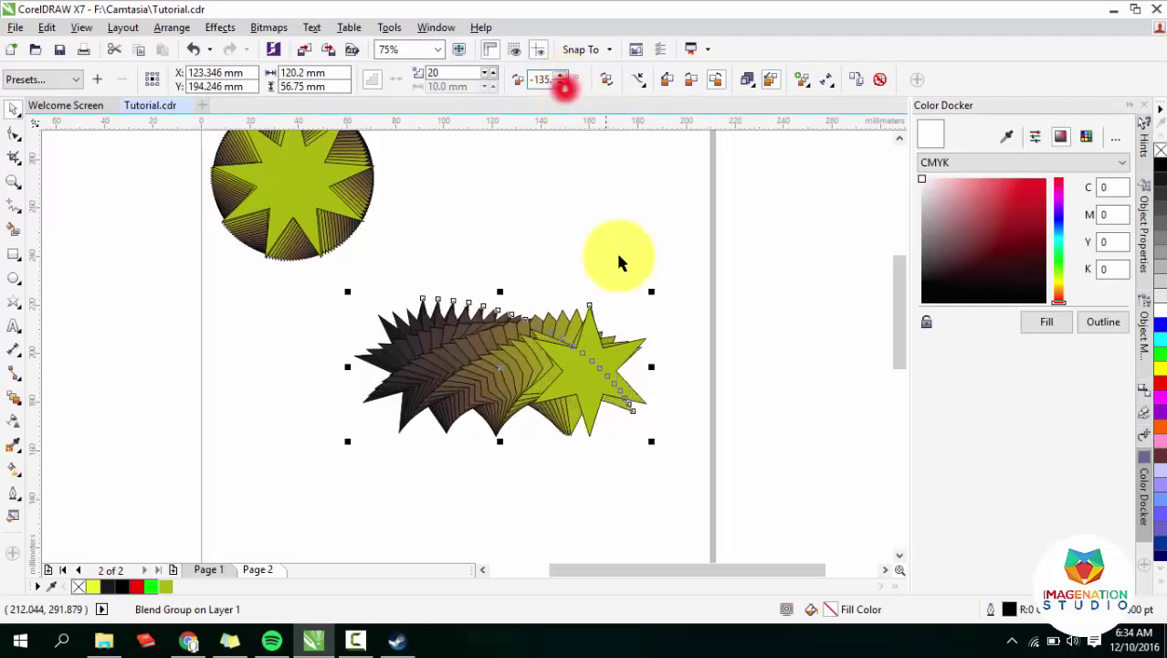
Stretch the blend's 6-point end star to the right, undoing the uneven step bunching.
click(20, 413)
click(83, 435)
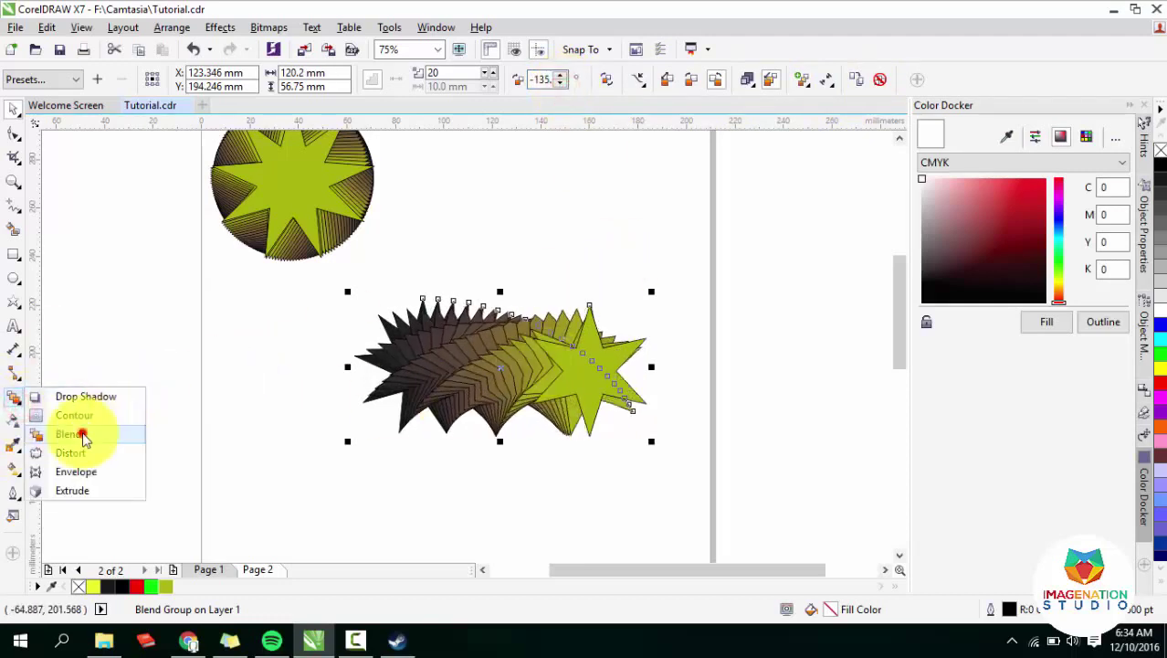
mouse_move(589, 369)
mouse_down()
mouse_move(729, 367)
mouse_move(579, 370)
mouse_up()
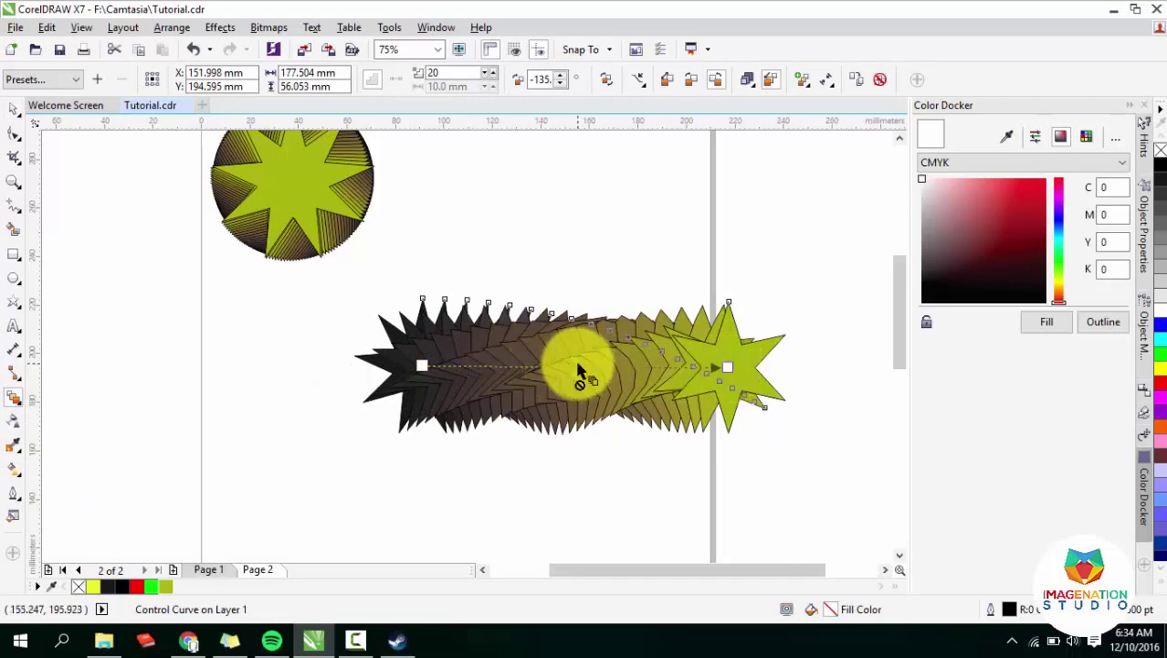
drag(579, 370, 462, 363)
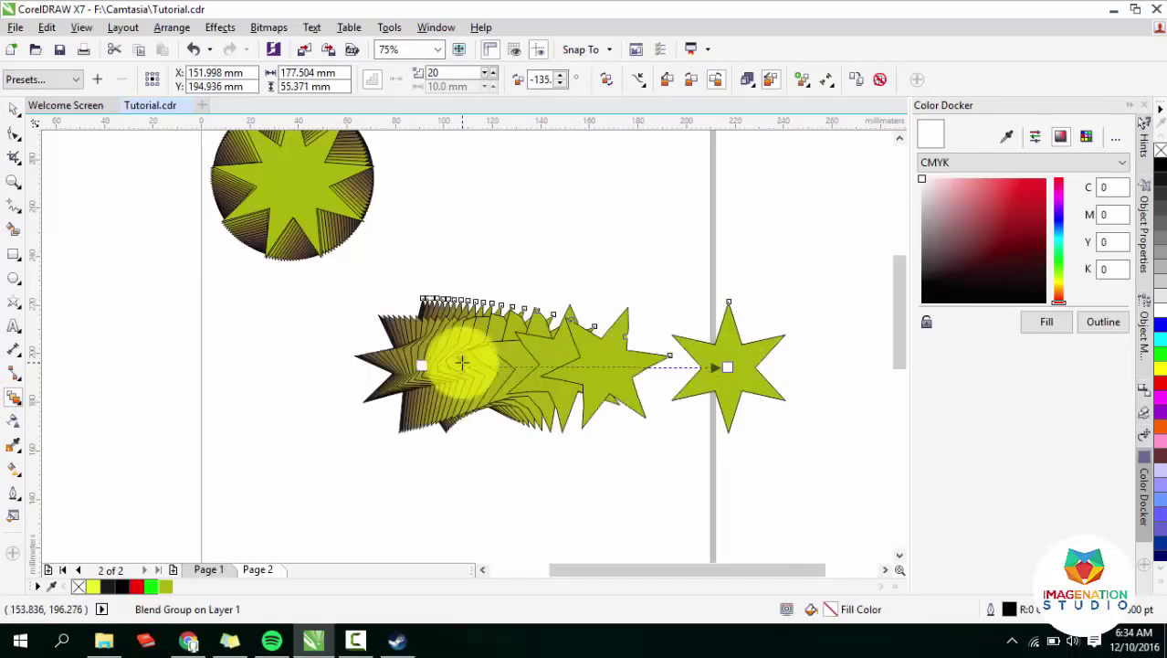
key(ctrl+z)
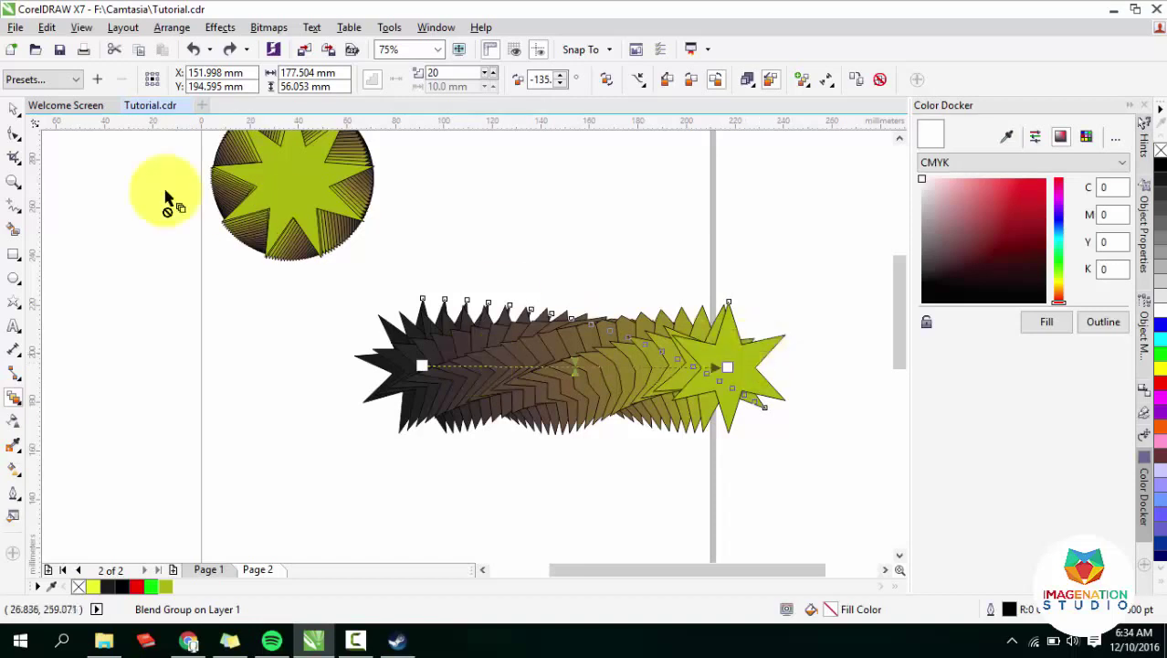
Move the star-trail blend left so it sits beneath the circle blend.
click(6, 120)
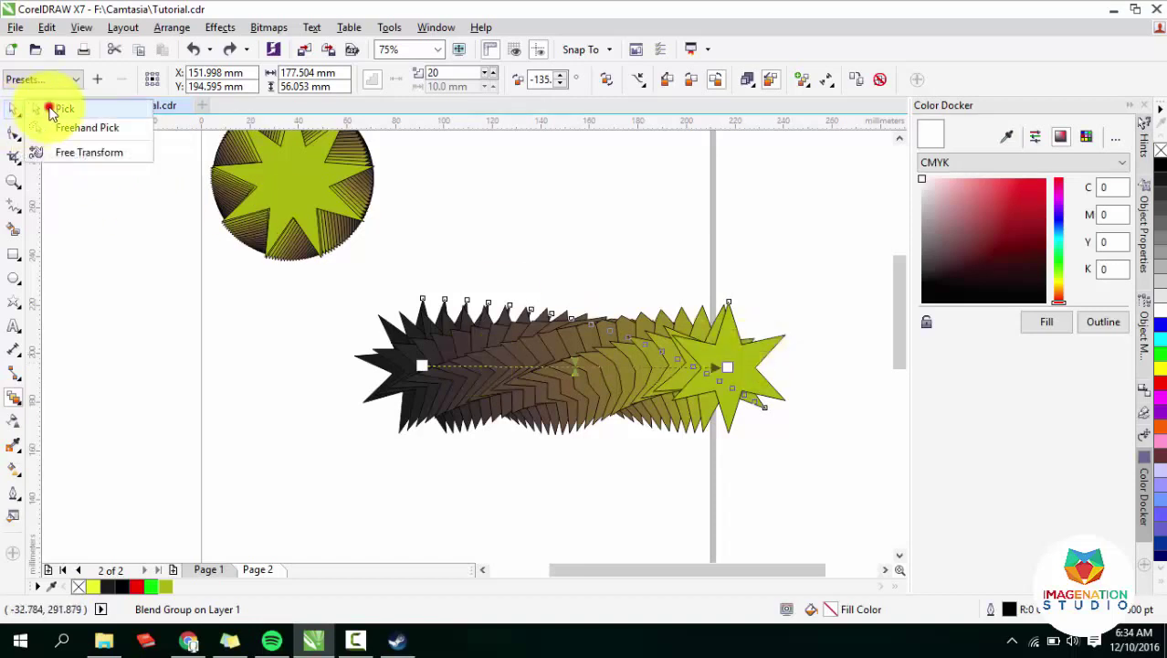
click(18, 105)
drag(589, 376, 484, 377)
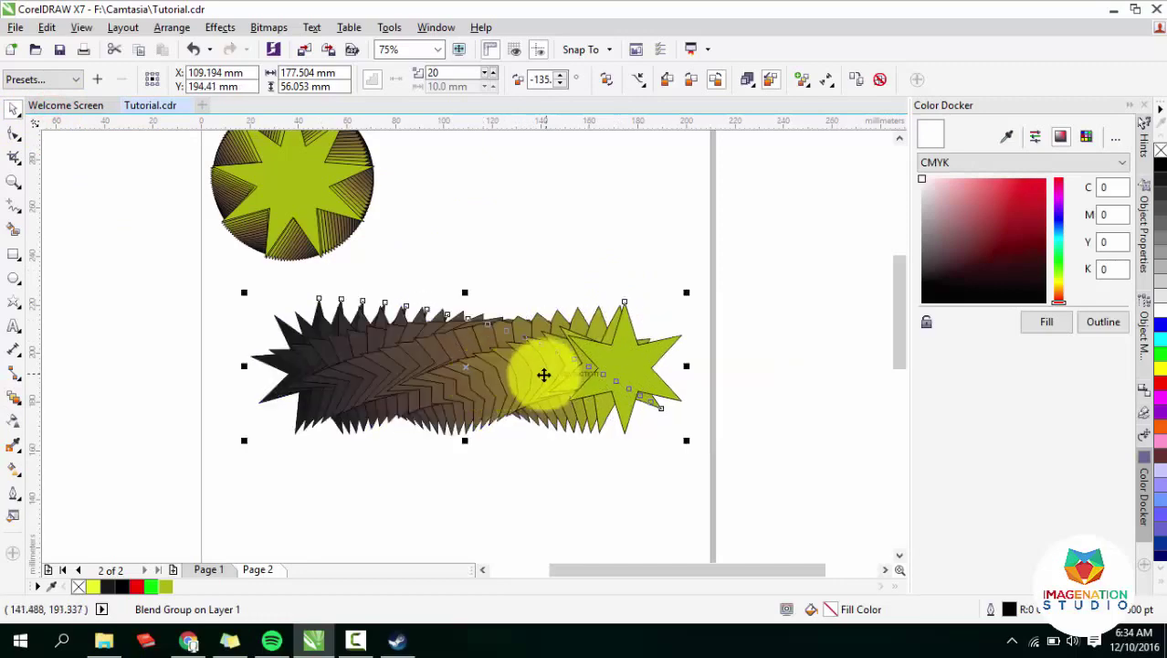
drag(904, 304, 900, 274)
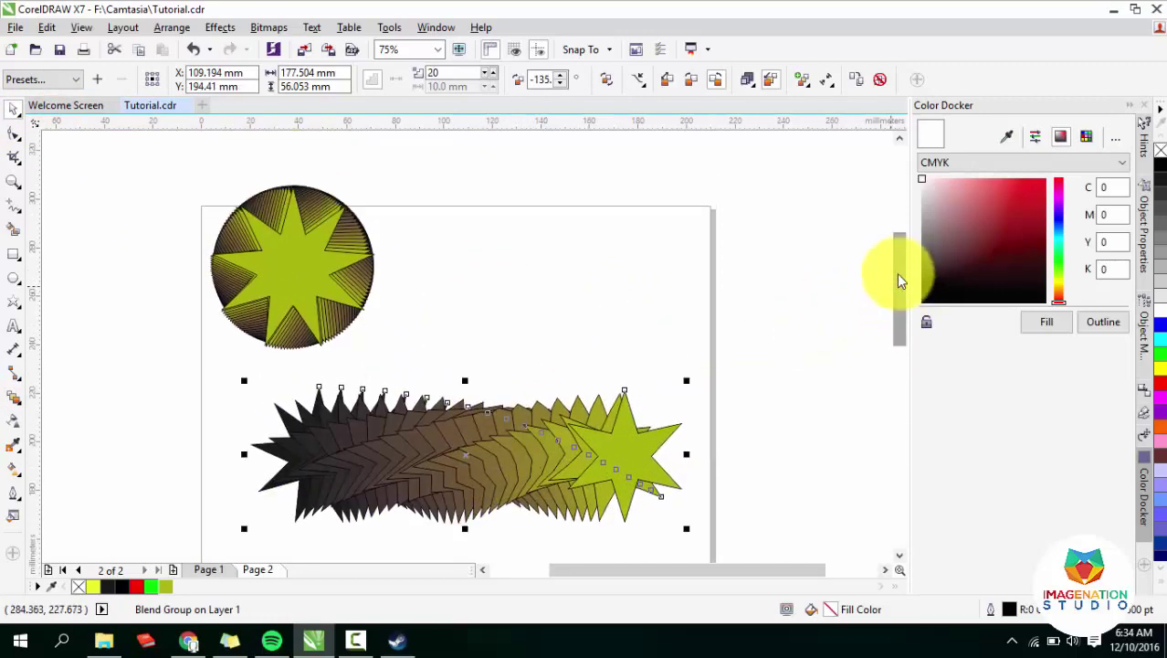
Write GOODDAY right of the star circle in the Lemon/Milk font, enlarged to about 44 pt.
click(13, 326)
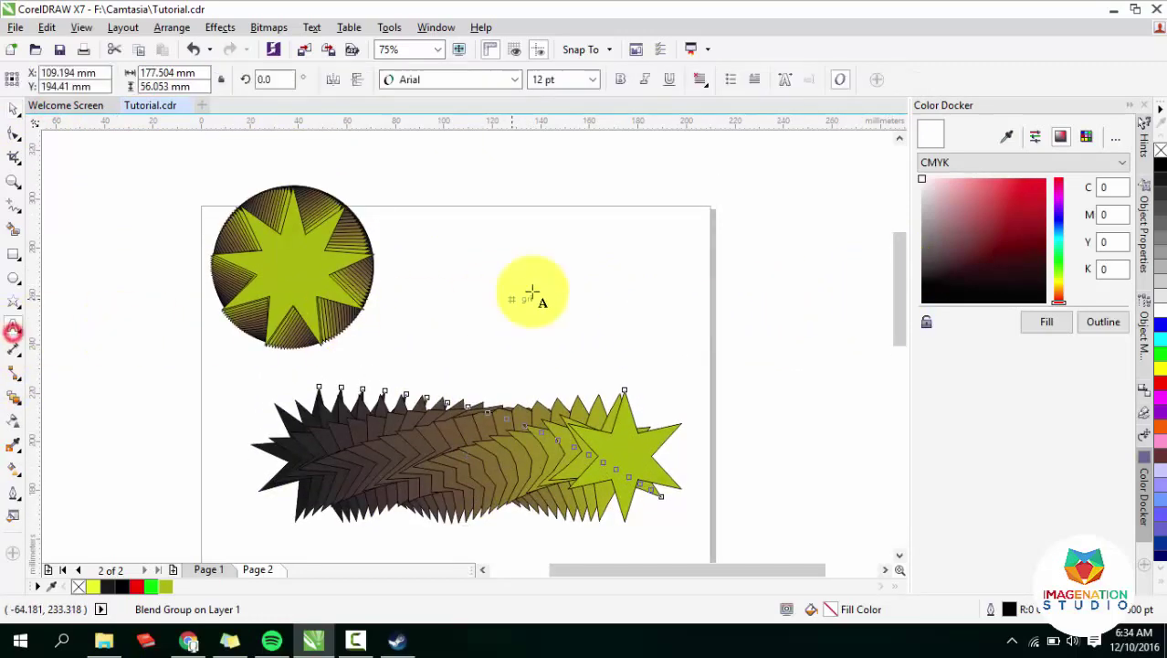
click(514, 272)
text(GOODDAY)
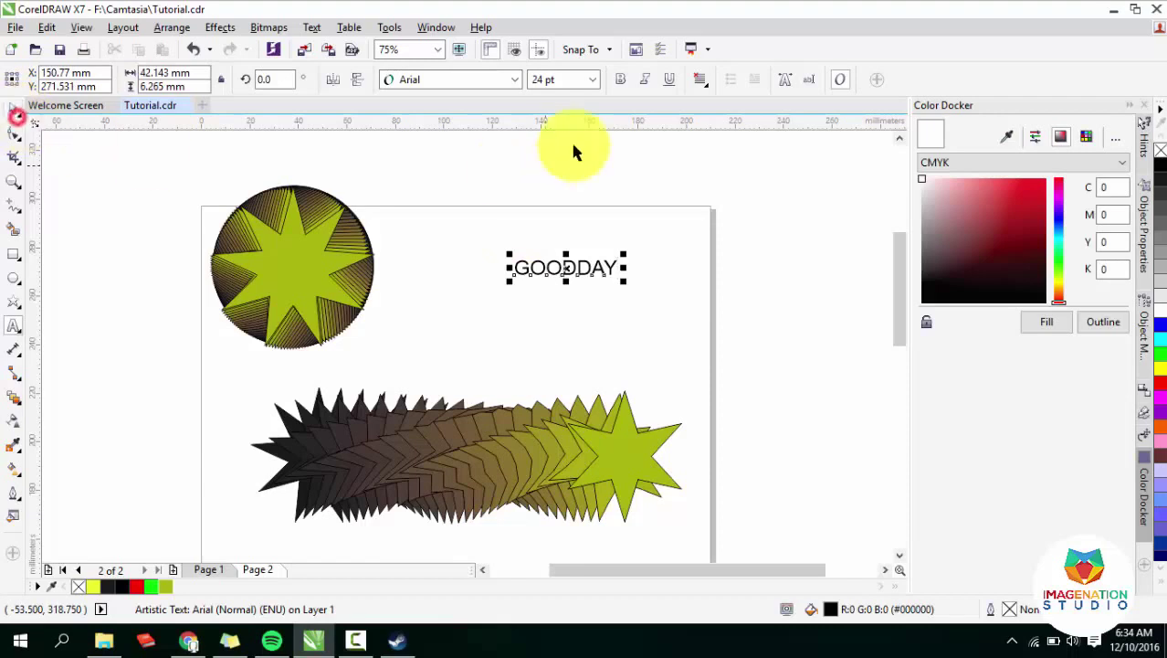
click(515, 83)
click(490, 144)
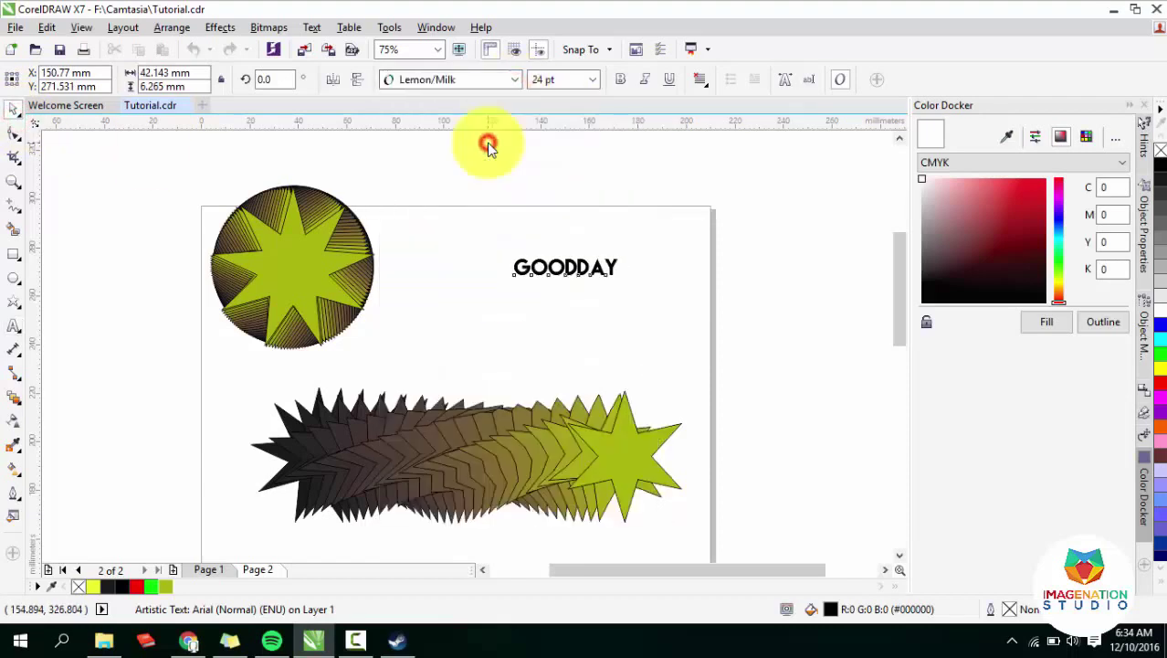
drag(622, 286, 704, 326)
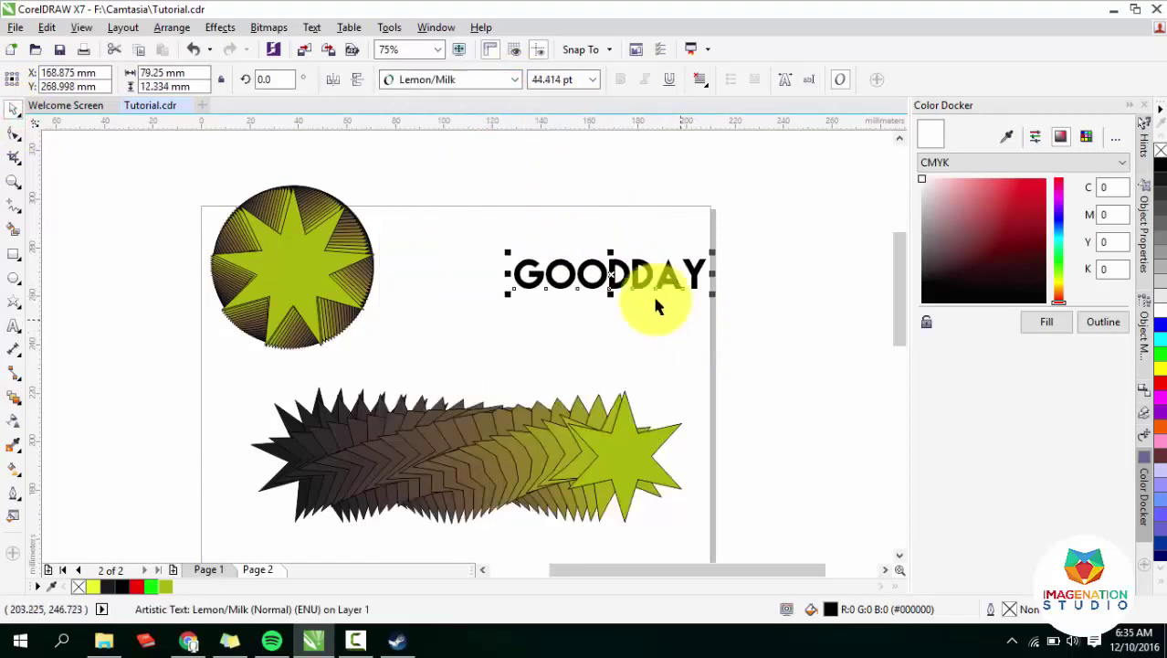
Copy and paste GOODDAY, placing the duplicate just below the original.
right_click(617, 272)
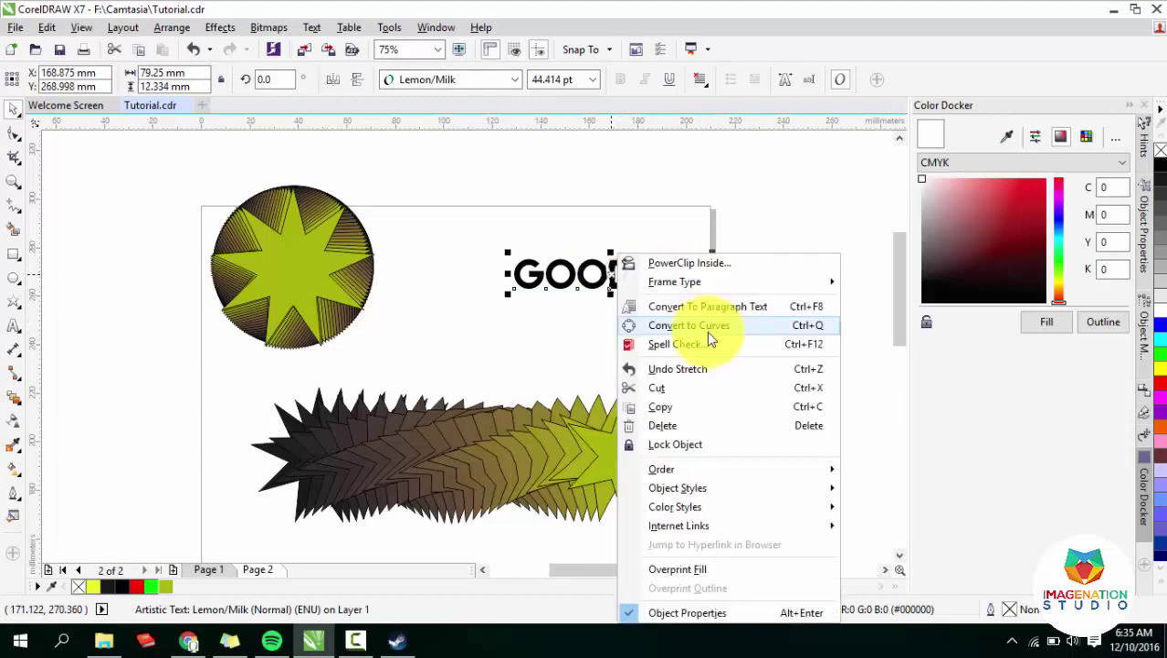
click(696, 408)
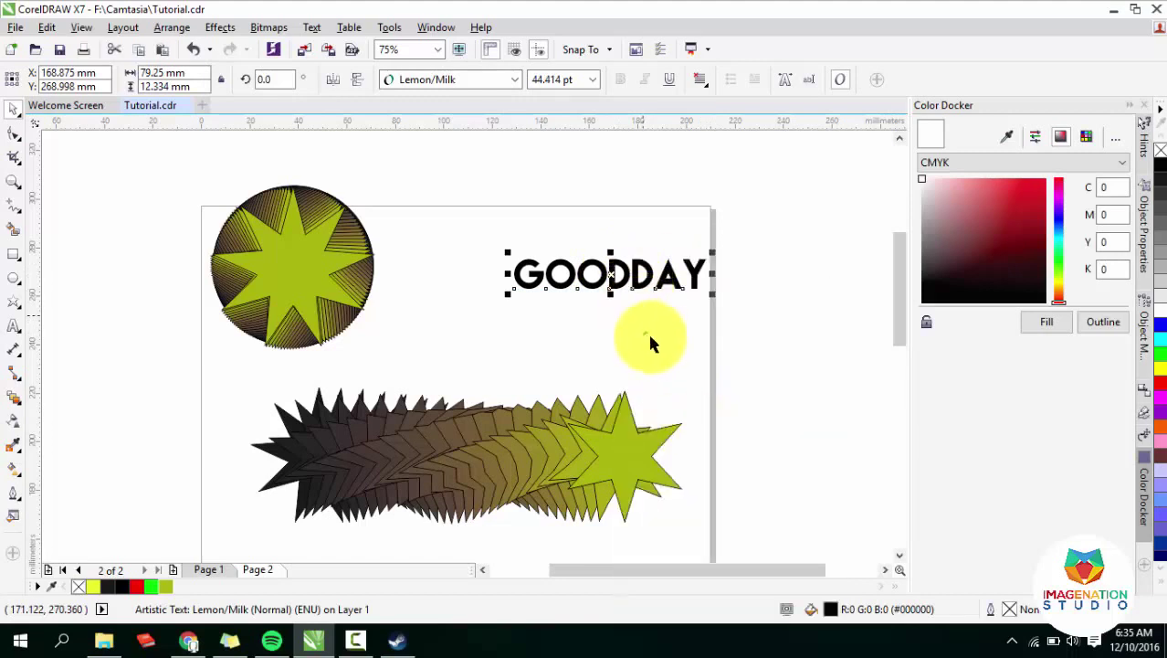
right_click(689, 356)
click(708, 446)
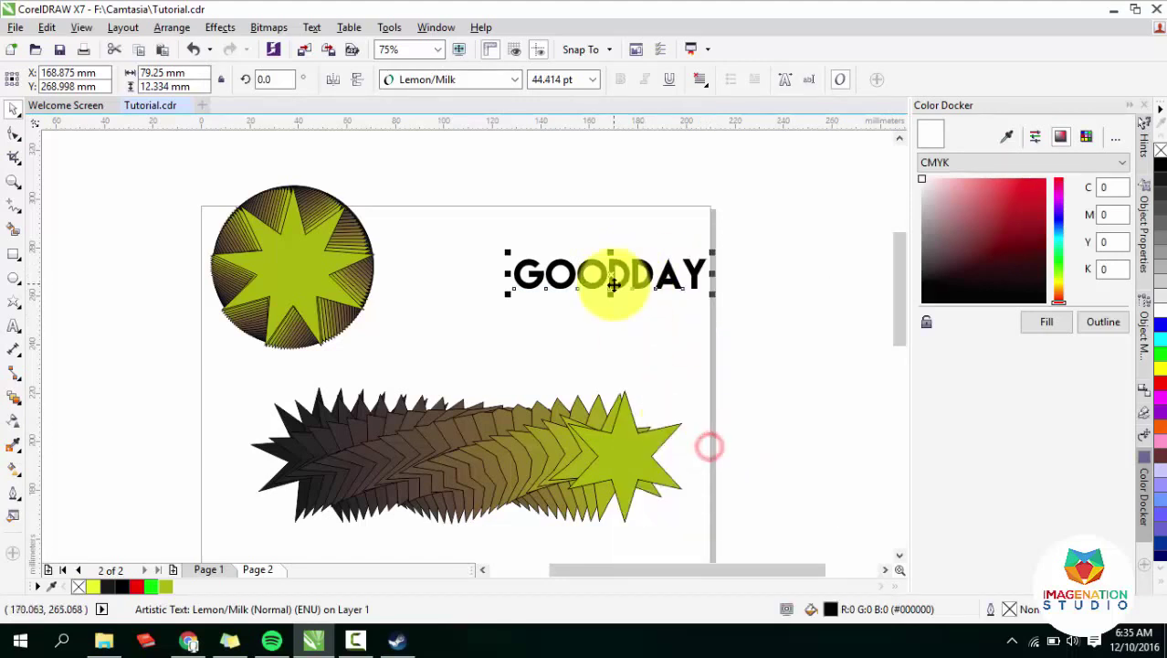
drag(610, 282, 608, 314)
Fill the lower GOODDAY red, enlarge it to about 69.8 pt, and overlap it on the black one.
click(135, 588)
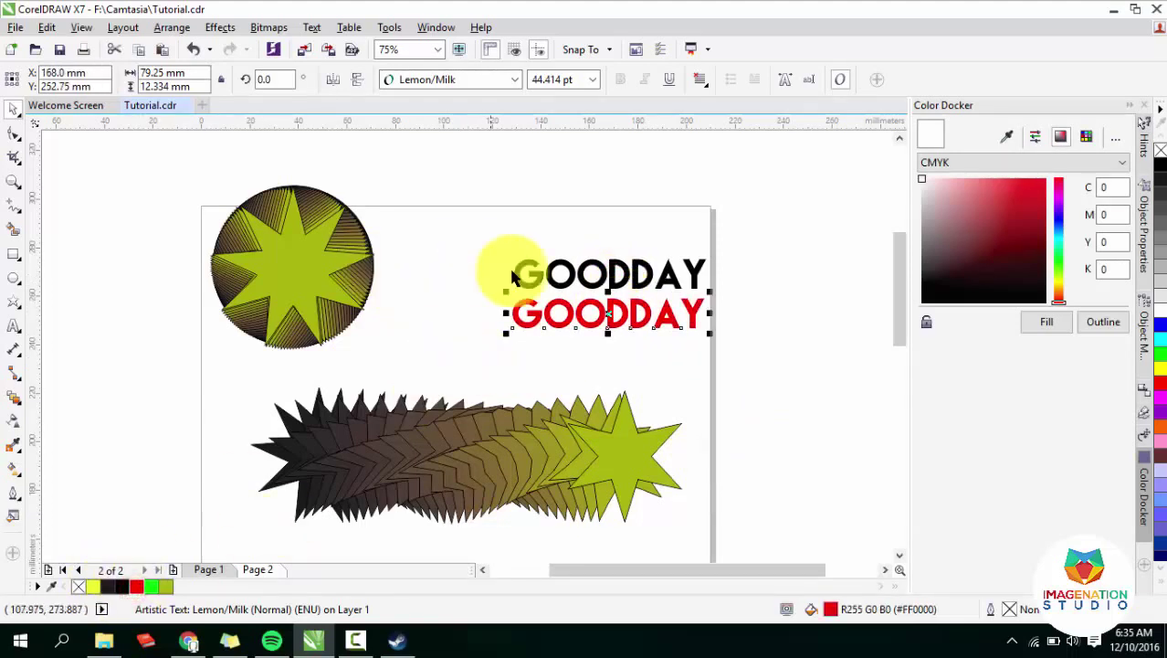
drag(508, 332, 400, 377)
drag(547, 326, 596, 307)
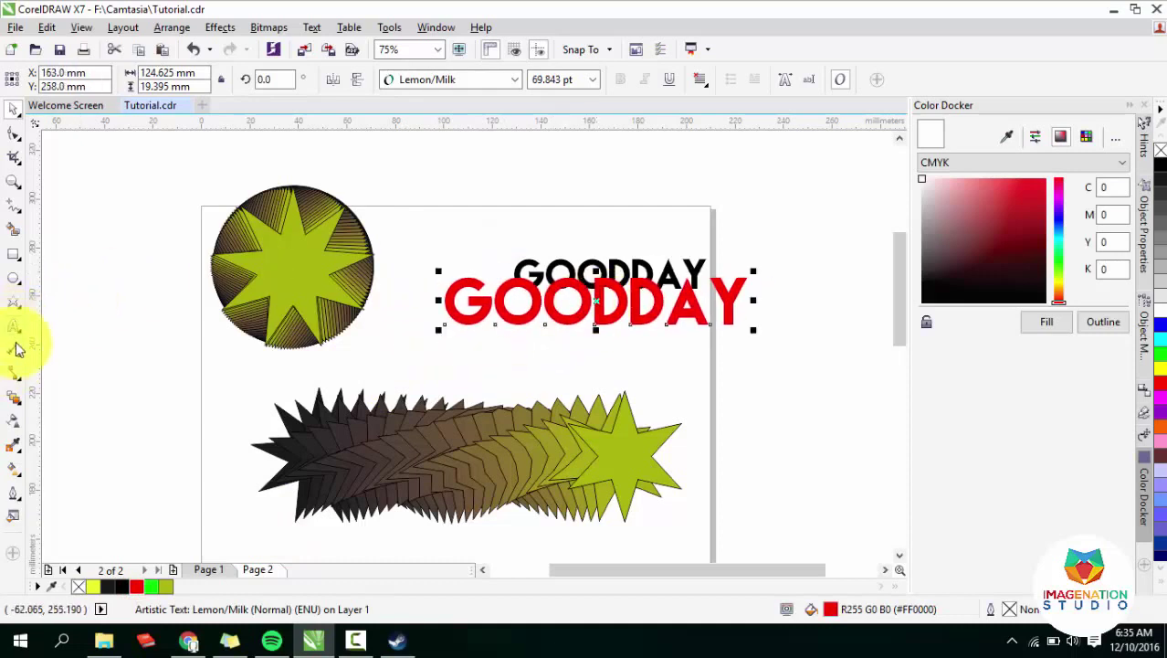
Convert both the red and black GOODDAY texts to curves.
shift+click(612, 268)
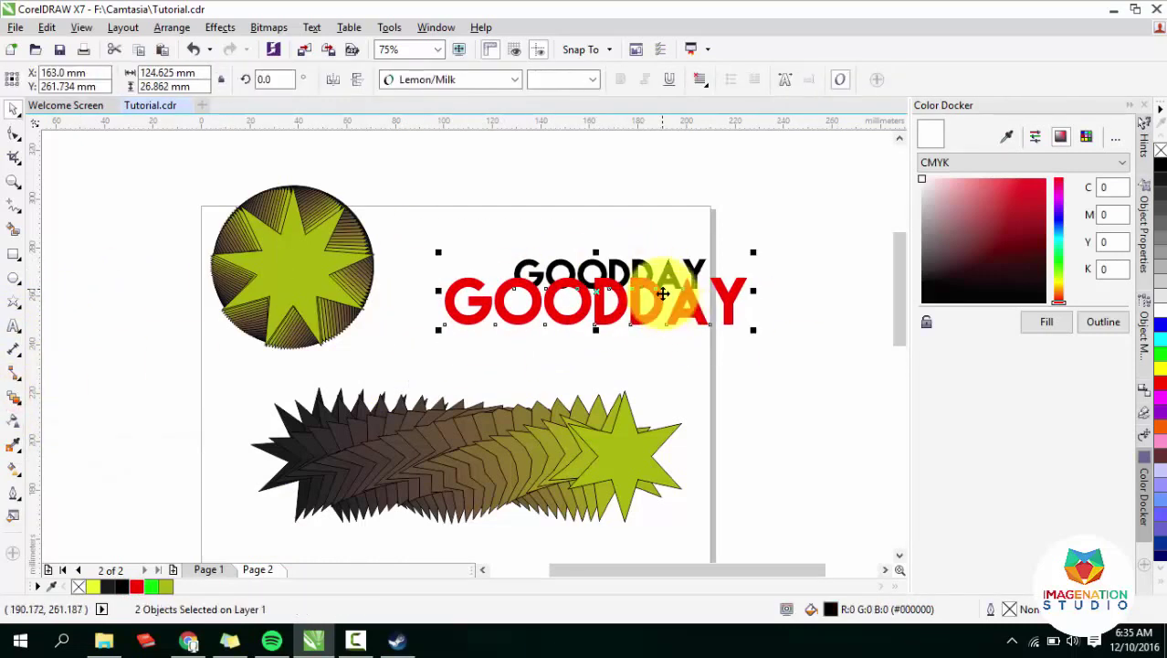
right_click(664, 242)
click(758, 293)
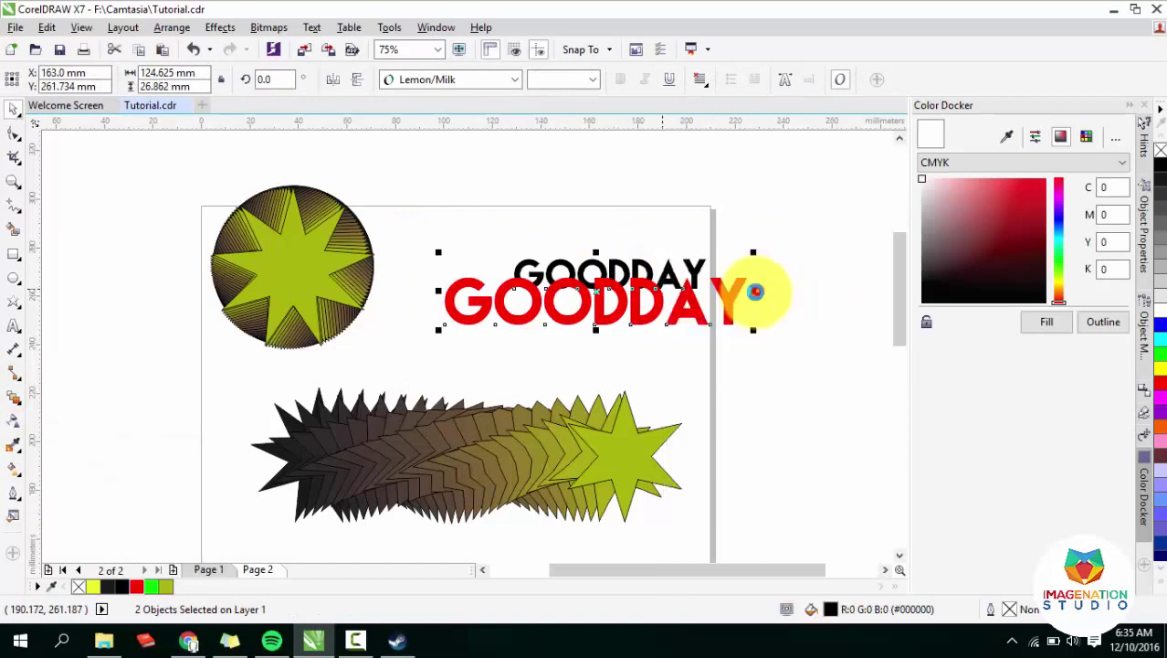
Blend the red GOODDAY into the black one, trying Clockwise before settling on a Direct blend.
click(14, 404)
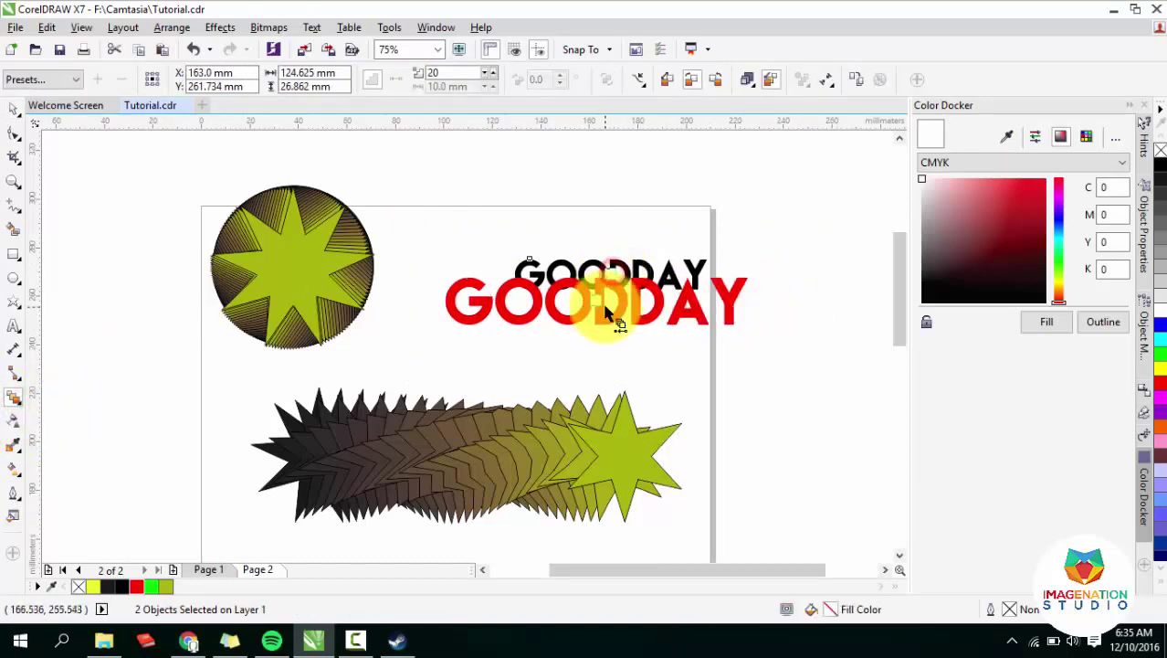
mouse_move(613, 278)
mouse_down()
mouse_move(605, 311)
mouse_move(574, 270)
mouse_up()
click(13, 110)
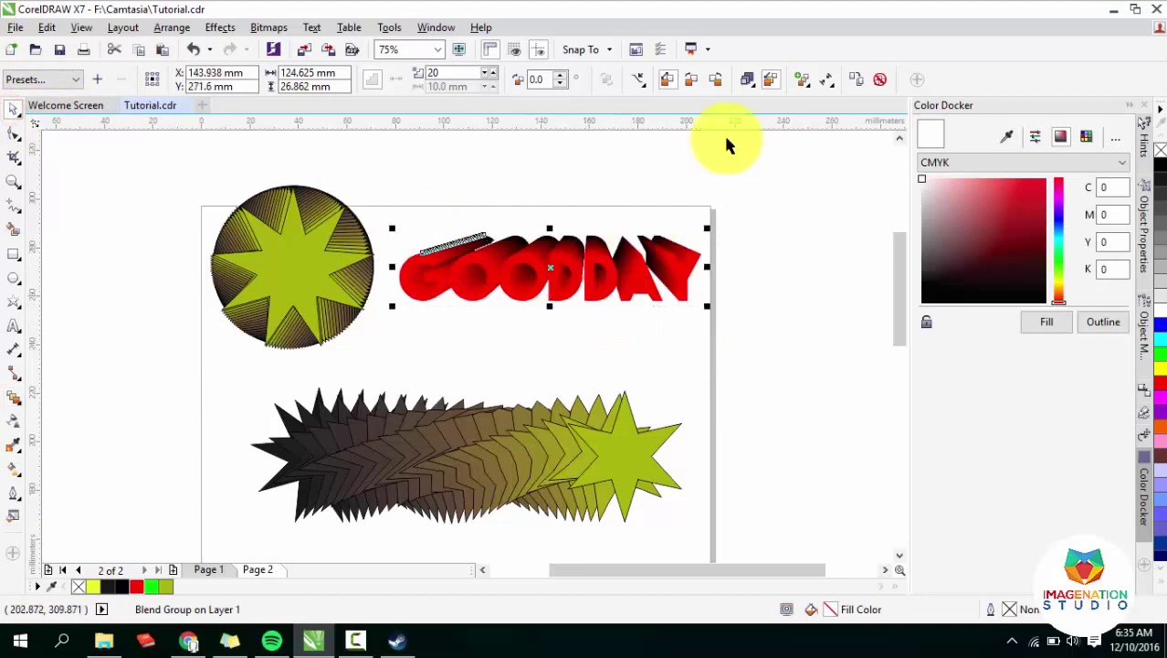
click(691, 80)
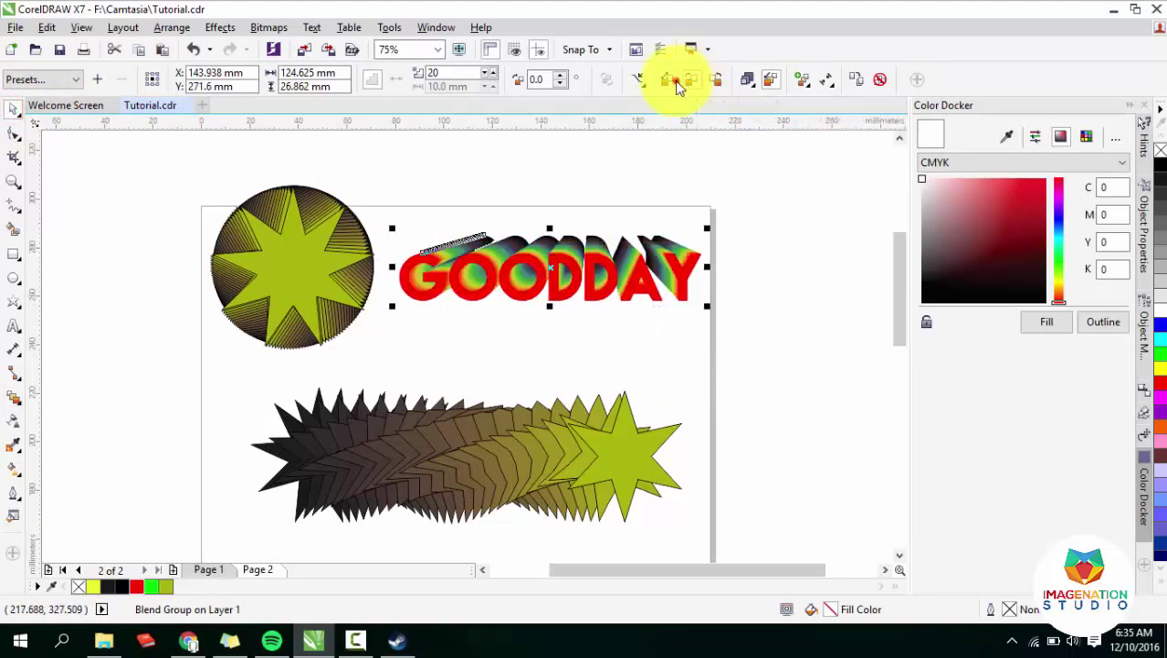
click(667, 79)
Reshape the GOODDAY blend's shaded depth, then deselect to view the finished page.
click(20, 399)
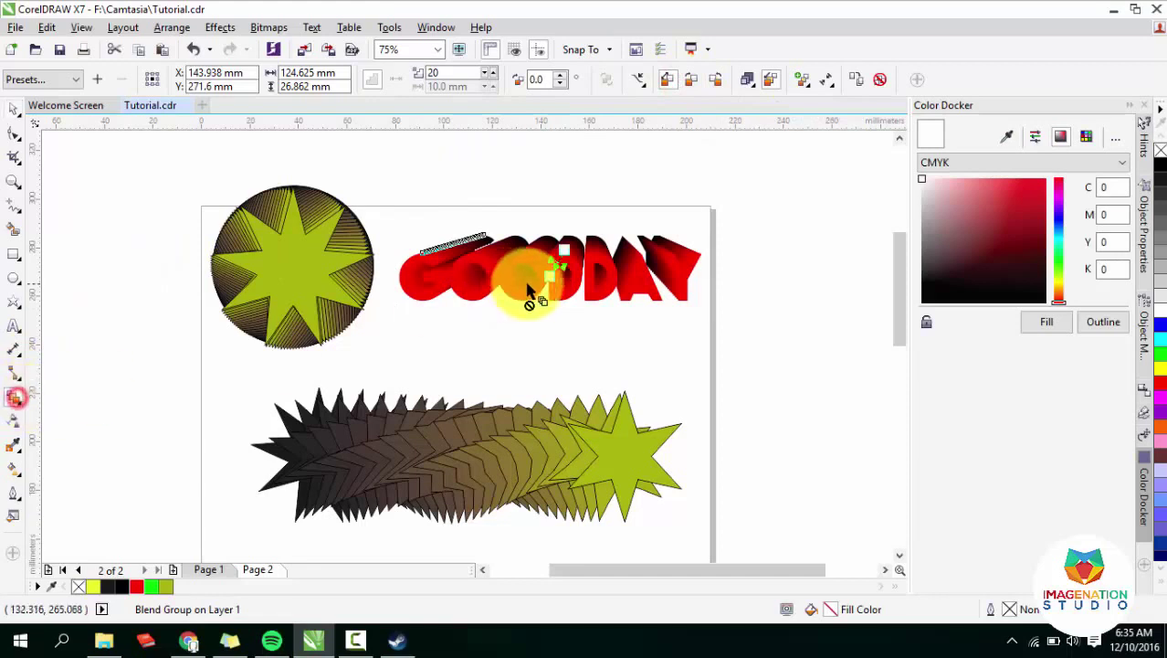
drag(546, 267, 566, 255)
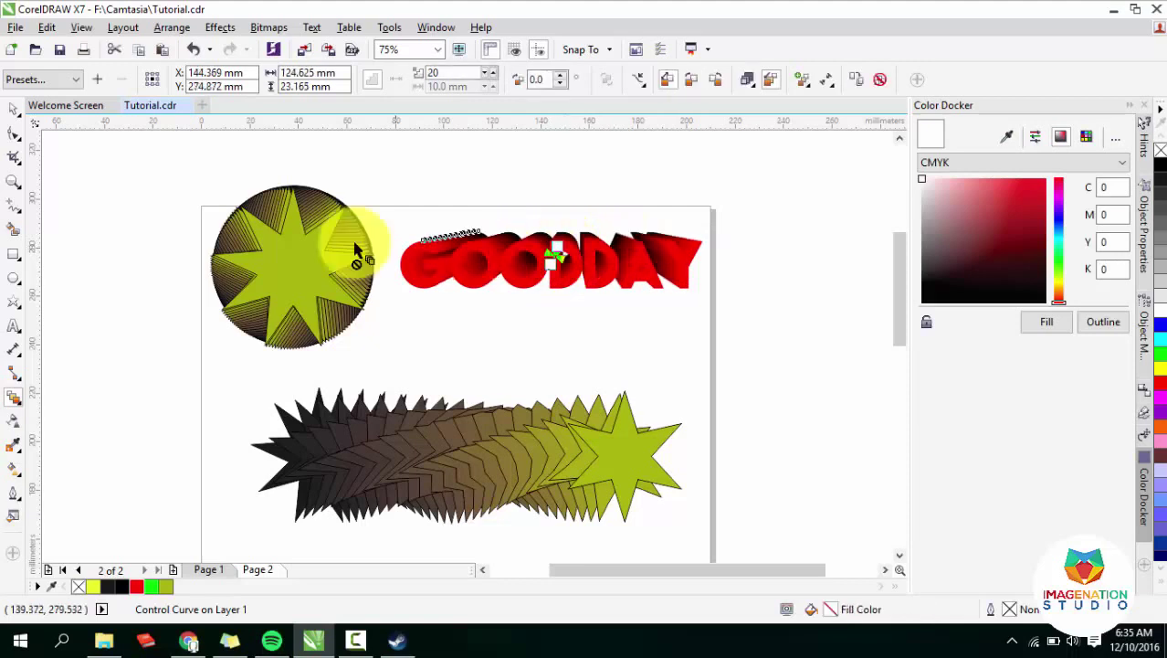
click(13, 108)
click(592, 377)
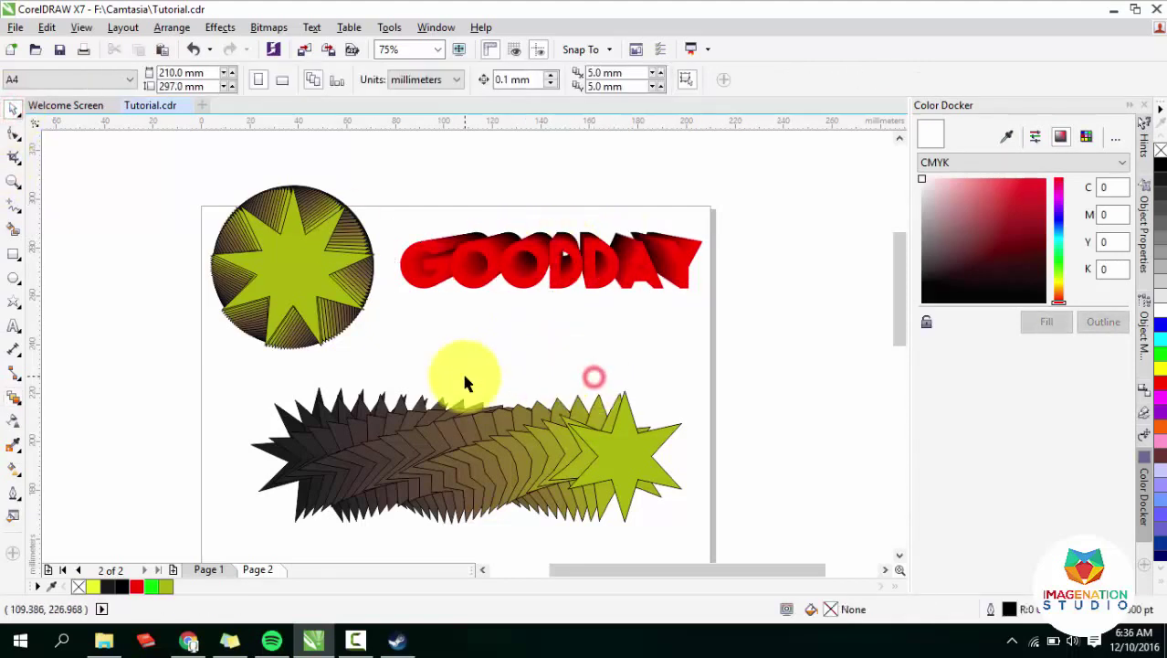
click(556, 356)
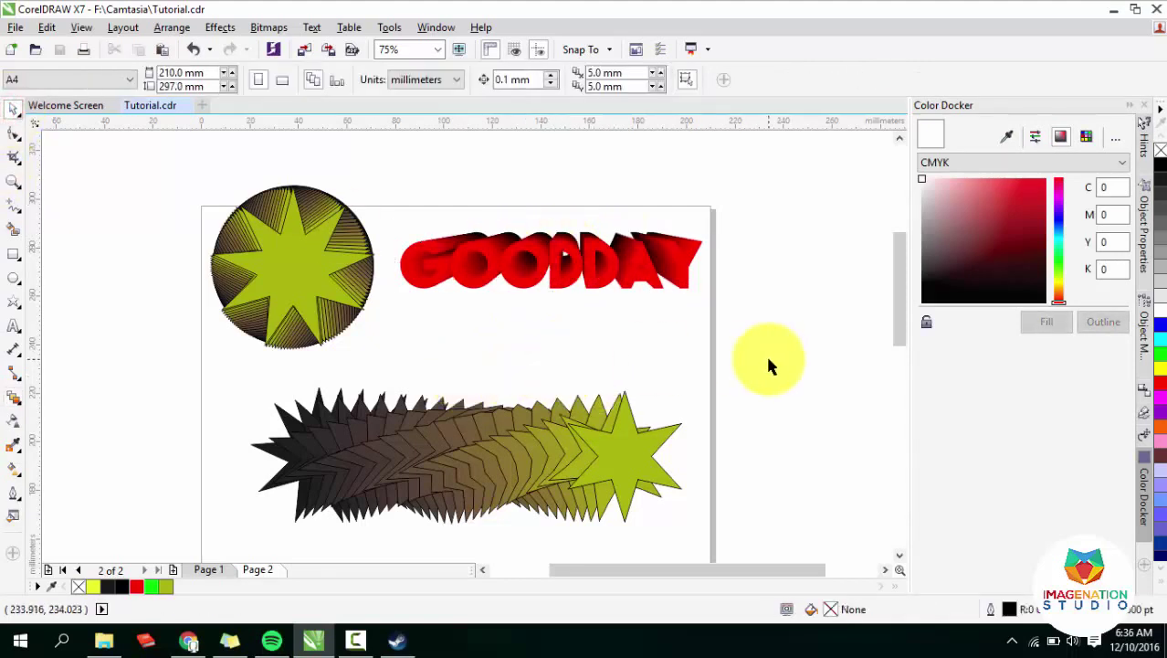